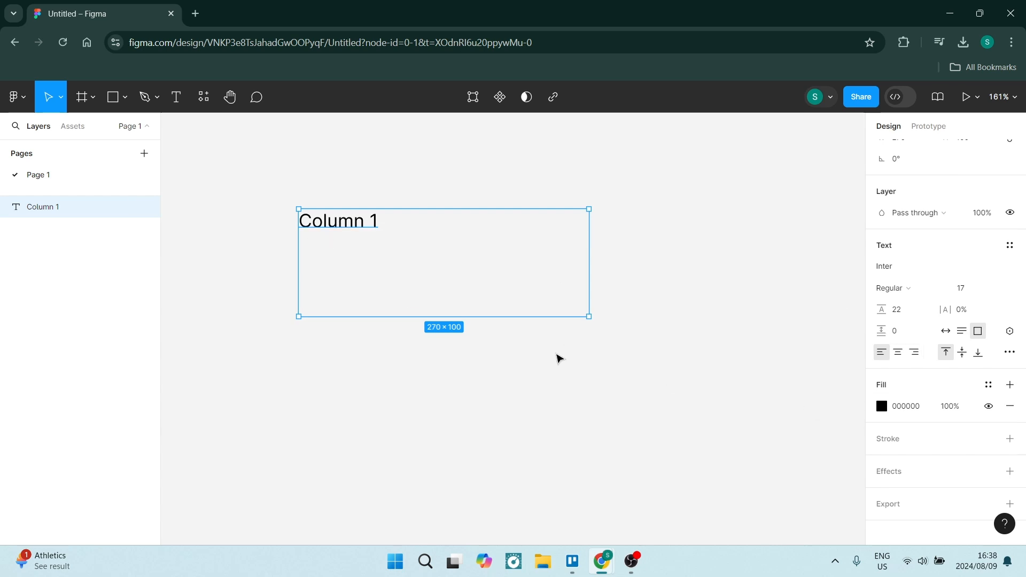
# Add auto layout to the Column 1 text and set the gap between items to 0
pyautogui.rightClick(386, 244)
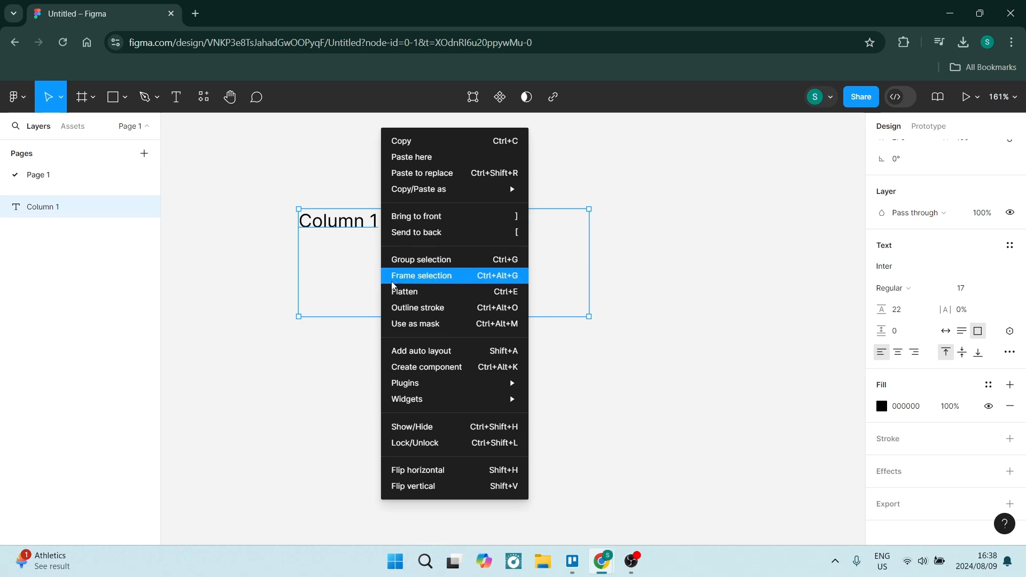
pyautogui.click(416, 351)
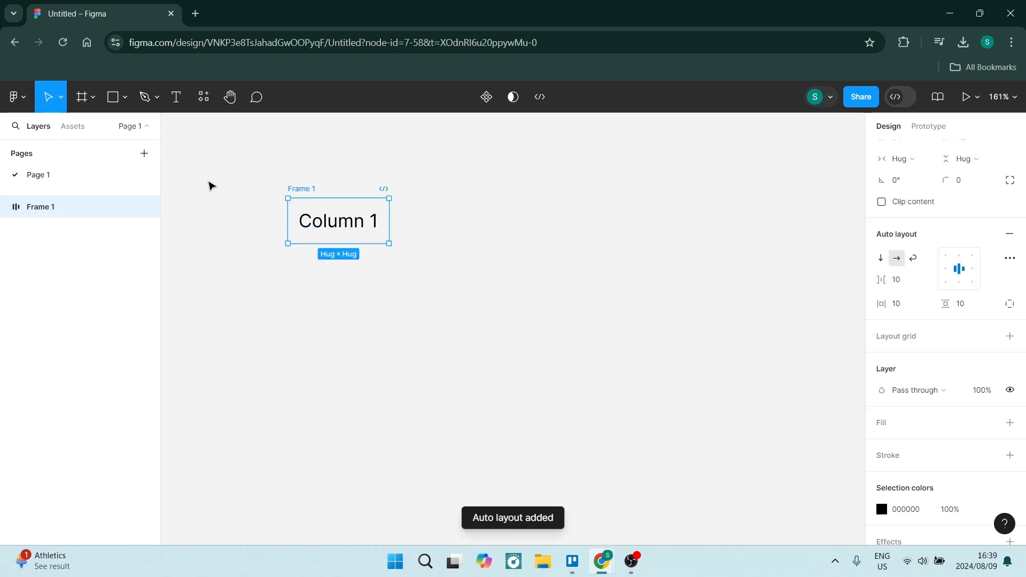
pyautogui.moveTo(264, 157); pyautogui.dragTo(399, 258)
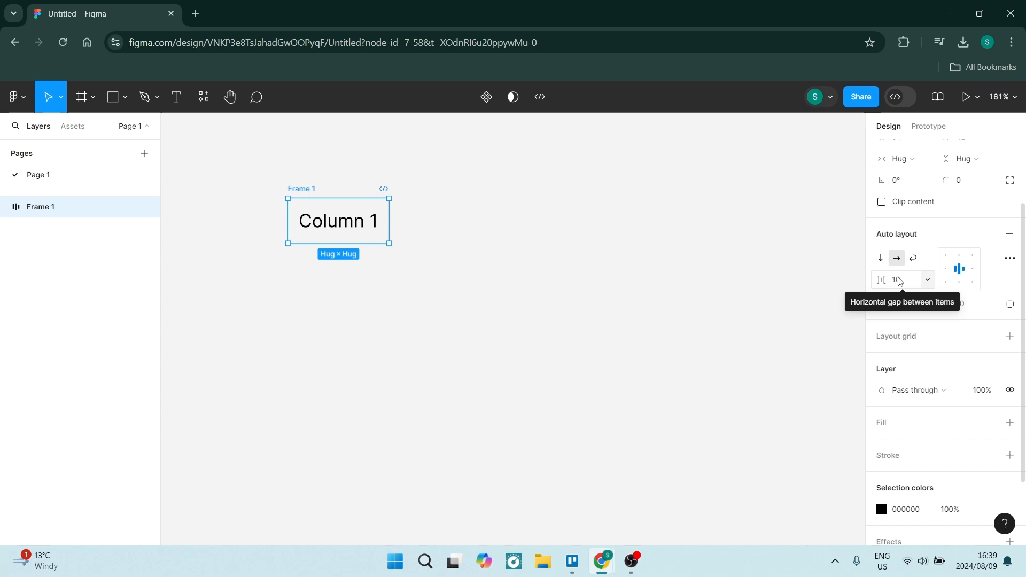
pyautogui.click(900, 282)
pyautogui.press('Return')
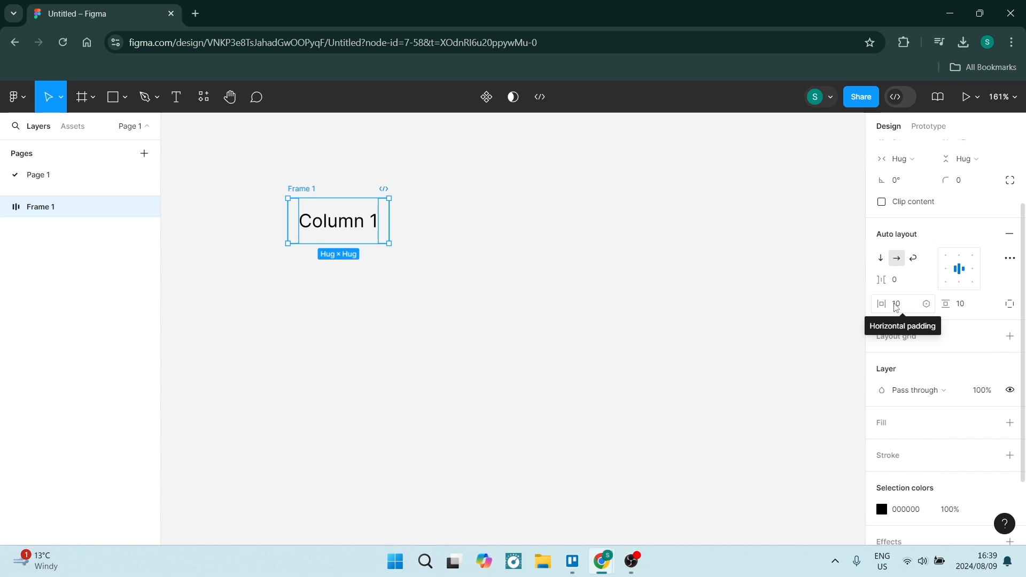
# Set the auto layout frame's vertical and horizontal padding to 5
pyautogui.click(960, 305)
pyautogui.press('Return')
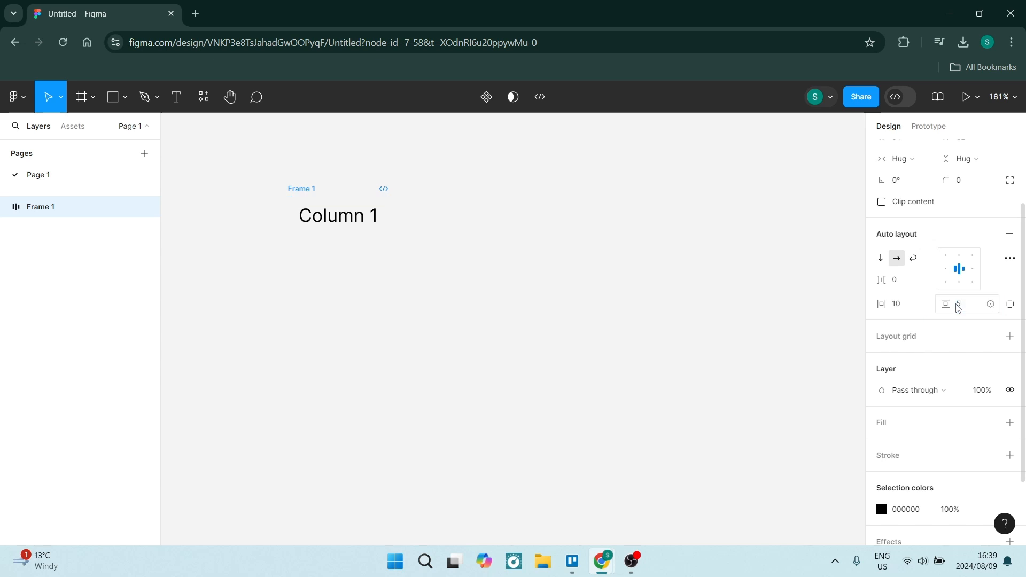
pyautogui.click(897, 304)
pyautogui.write('5')
pyautogui.press('Return')
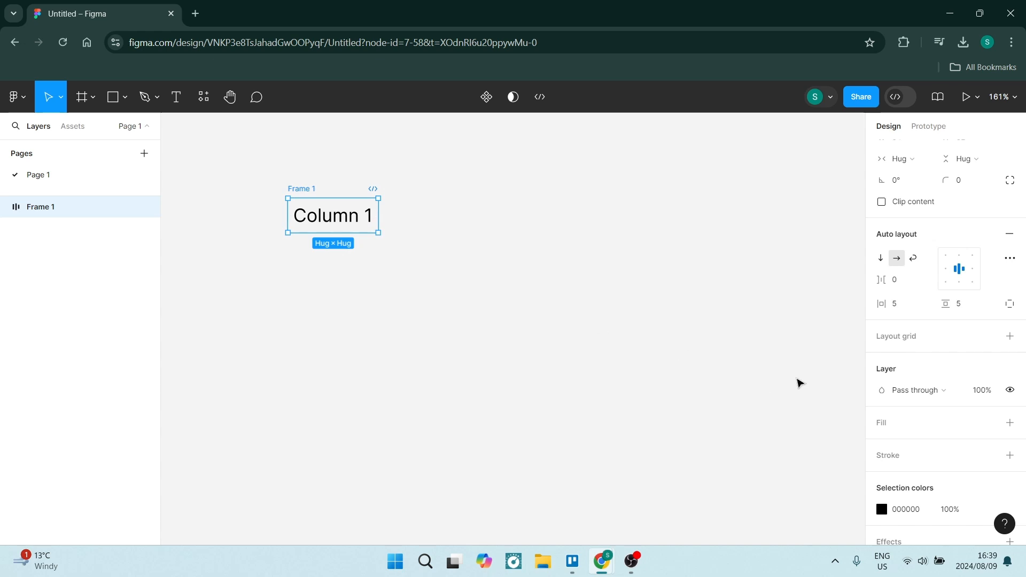
# Add a grey fill of 9E9E9E to the frame
pyautogui.scroll(-2, 906, 331)
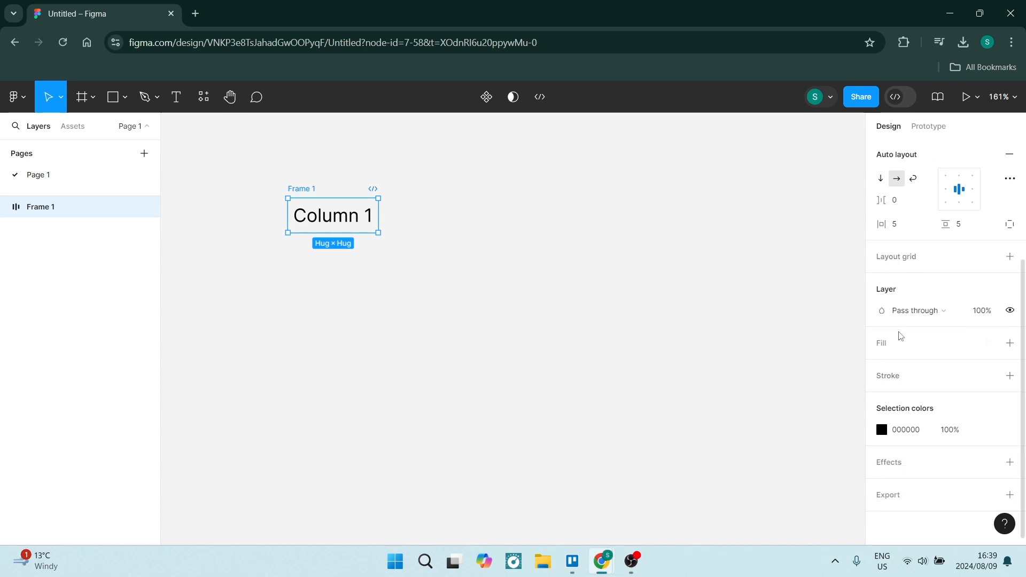
pyautogui.click(905, 343)
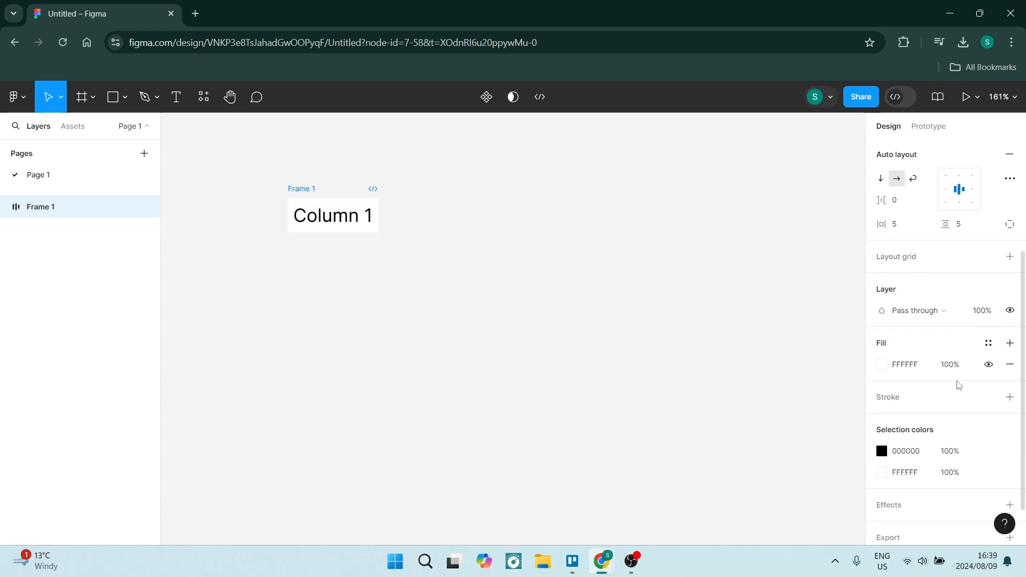
pyautogui.click(880, 365)
pyautogui.moveTo(724, 297)
pyautogui.mouseDown()
pyautogui.moveTo(685, 252)
pyautogui.moveTo(674, 284)
pyautogui.moveTo(663, 268)
pyautogui.mouseUp()
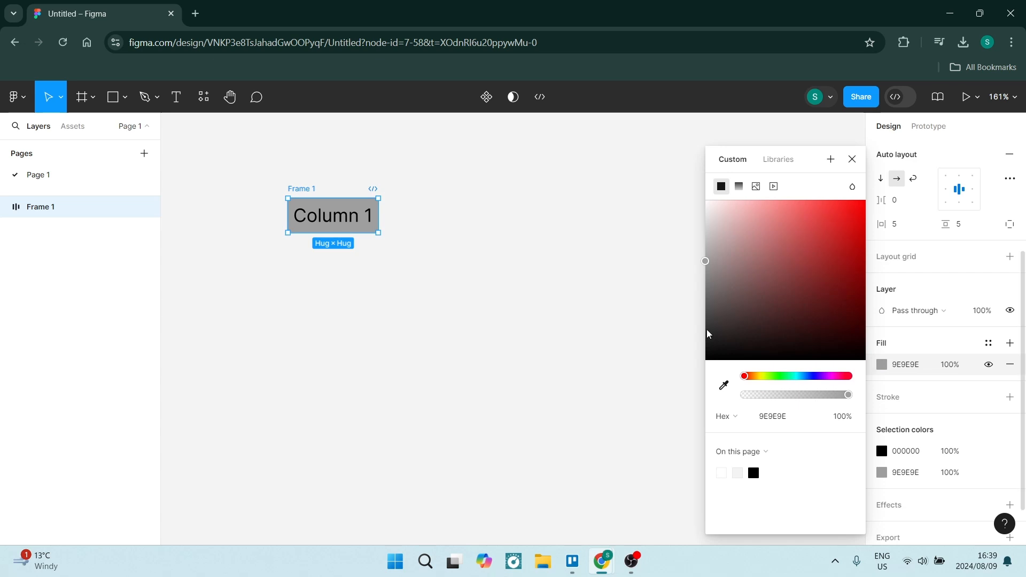
pyautogui.click(982, 292)
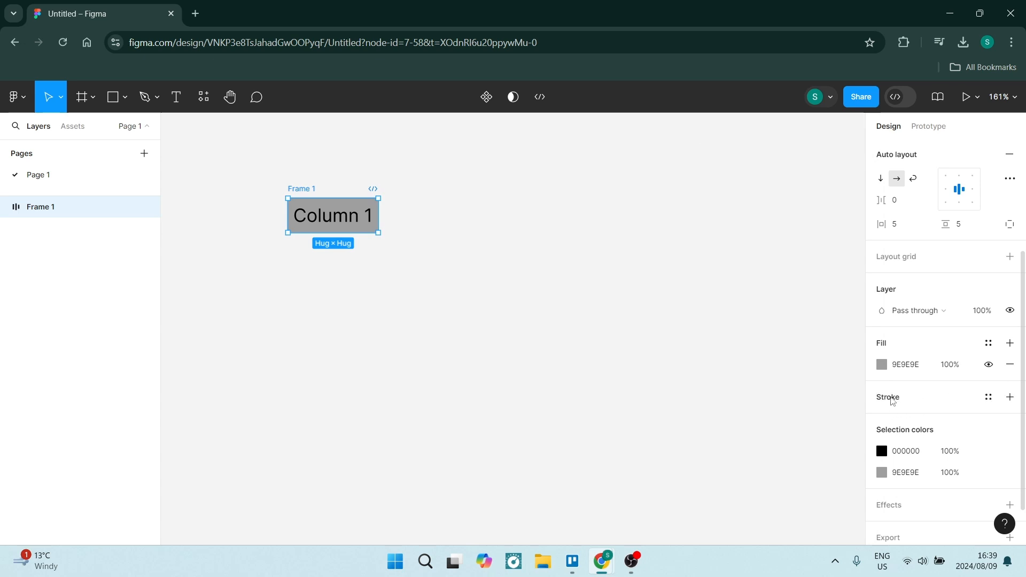
# Add a stroke to the frame and apply it only to the bottom side
pyautogui.click(893, 402)
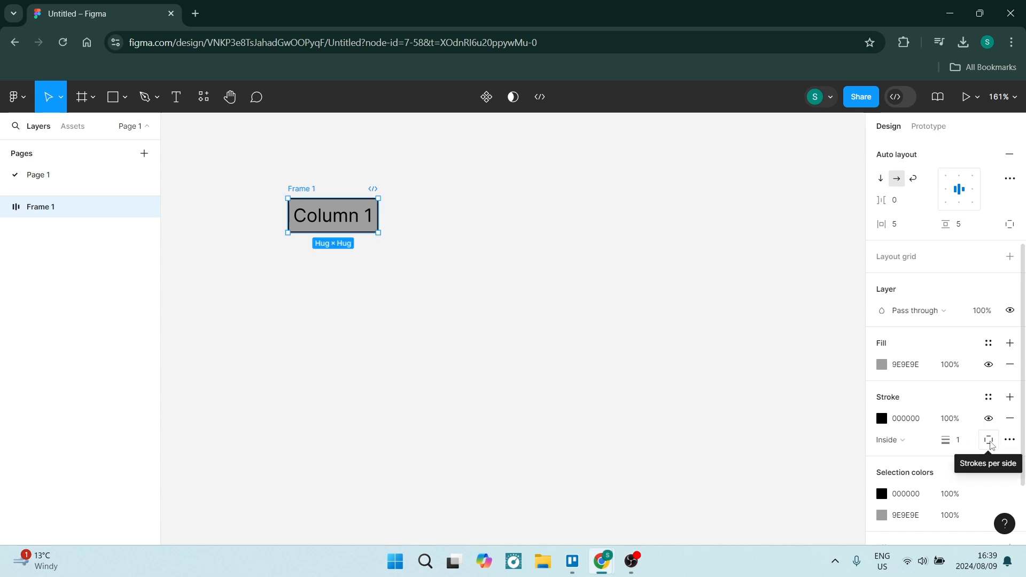
pyautogui.click(989, 441)
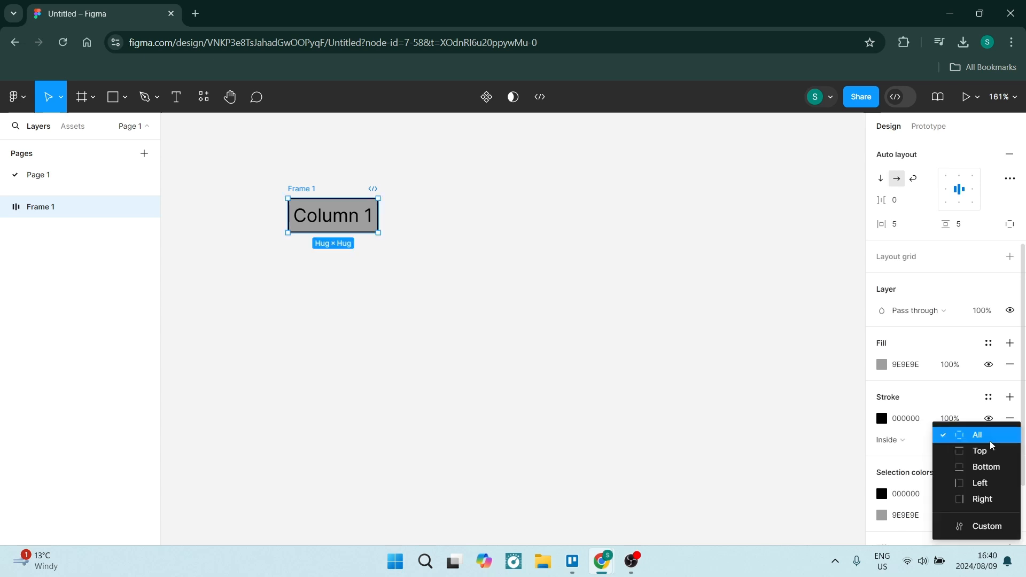
pyautogui.click(970, 468)
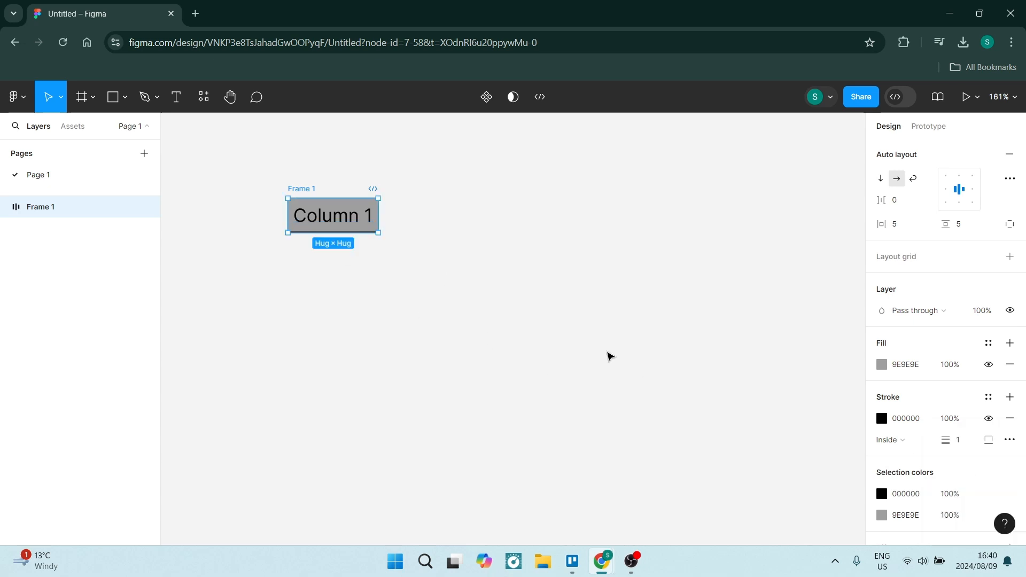
# Change the bottom stroke colour to 5E5E5E
pyautogui.scroll(-2, 885, 430)
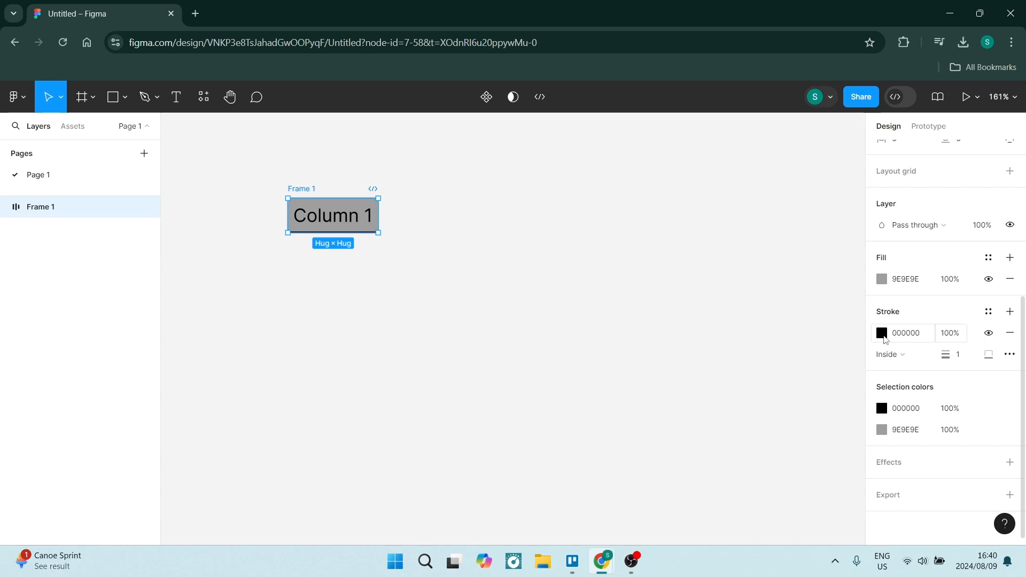
pyautogui.click(882, 333)
pyautogui.moveTo(723, 314); pyautogui.dragTo(676, 301)
pyautogui.click(987, 132)
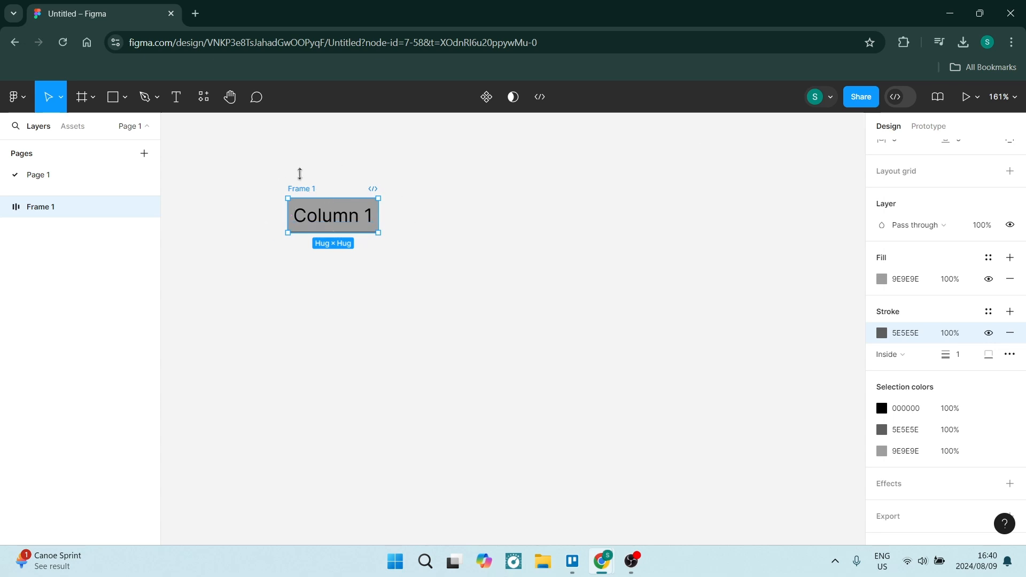
# Copy the cell frame and paste a duplicate of it, allowing clipboard access
pyautogui.moveTo(259, 160); pyautogui.dragTo(395, 286)
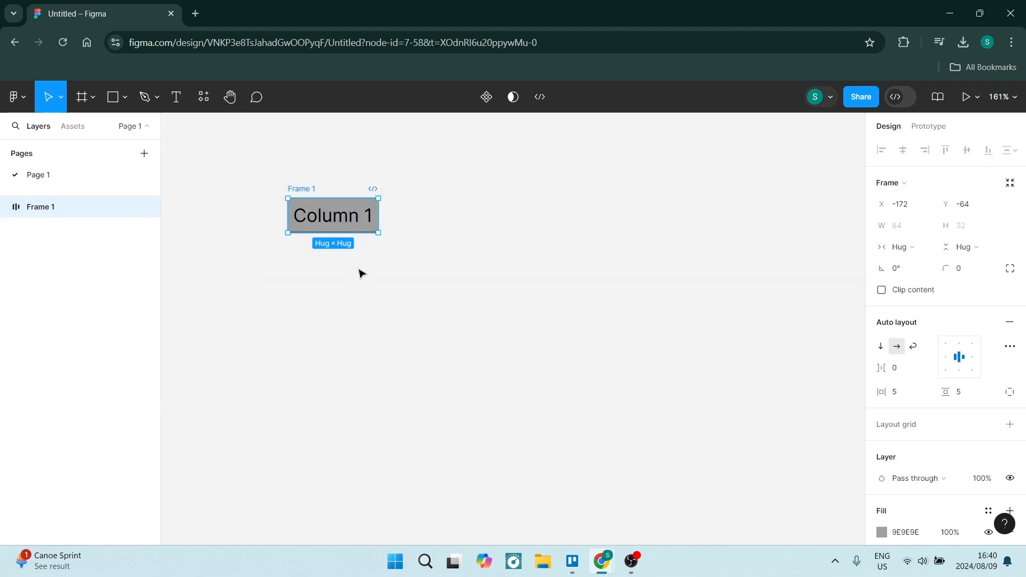
pyautogui.rightClick(332, 222)
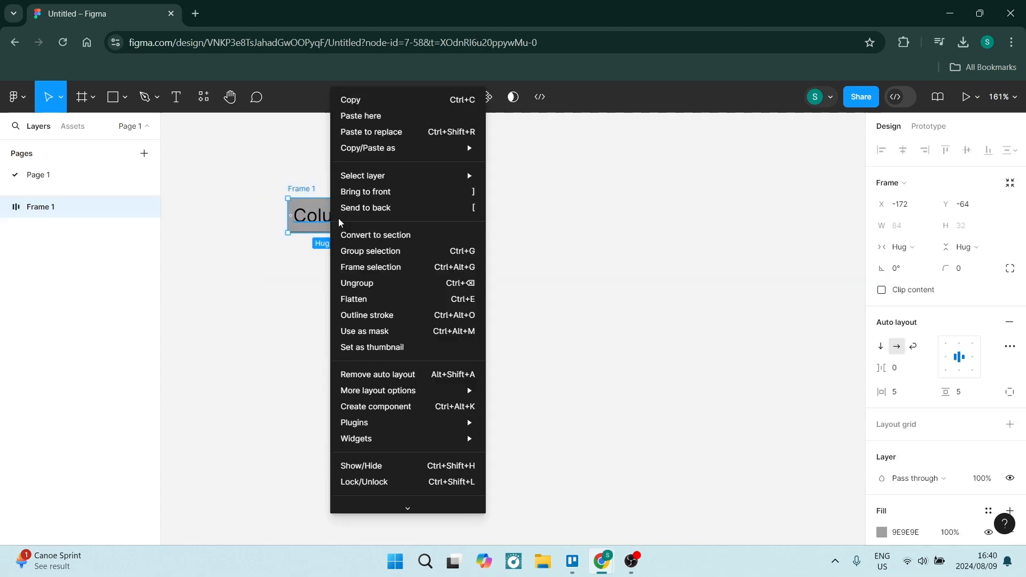
pyautogui.click(355, 101)
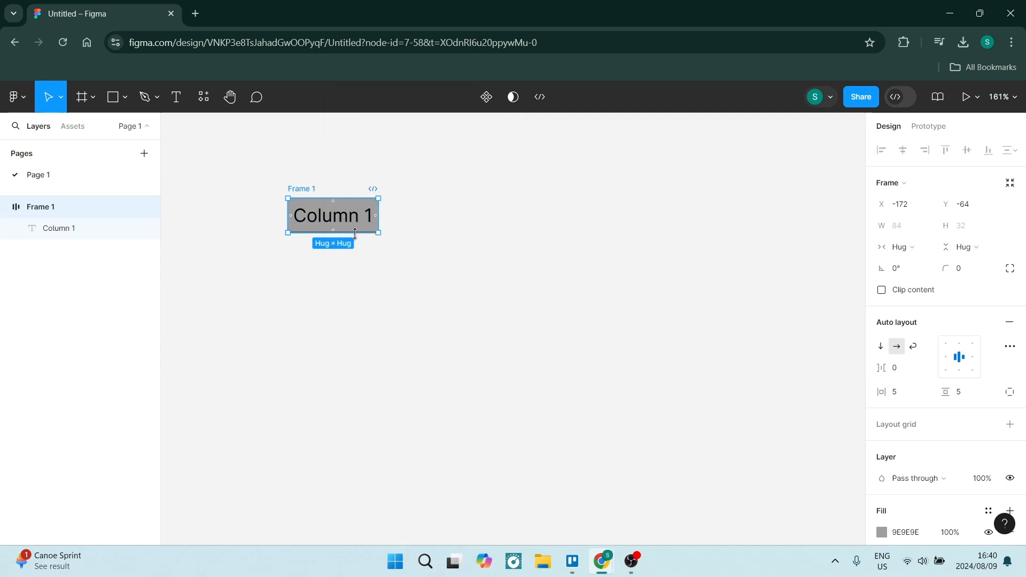
pyautogui.rightClick(401, 224)
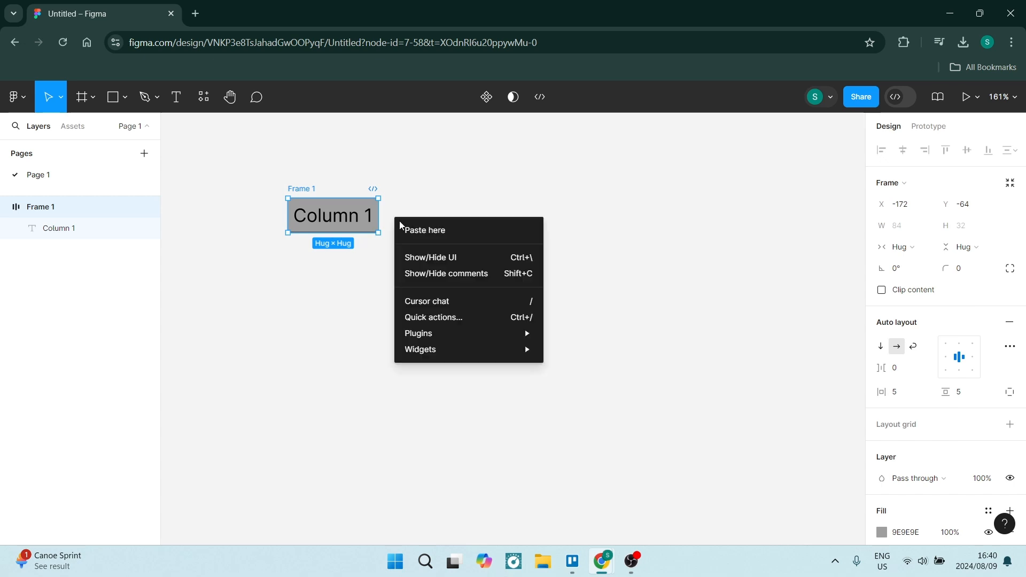
pyautogui.click(442, 229)
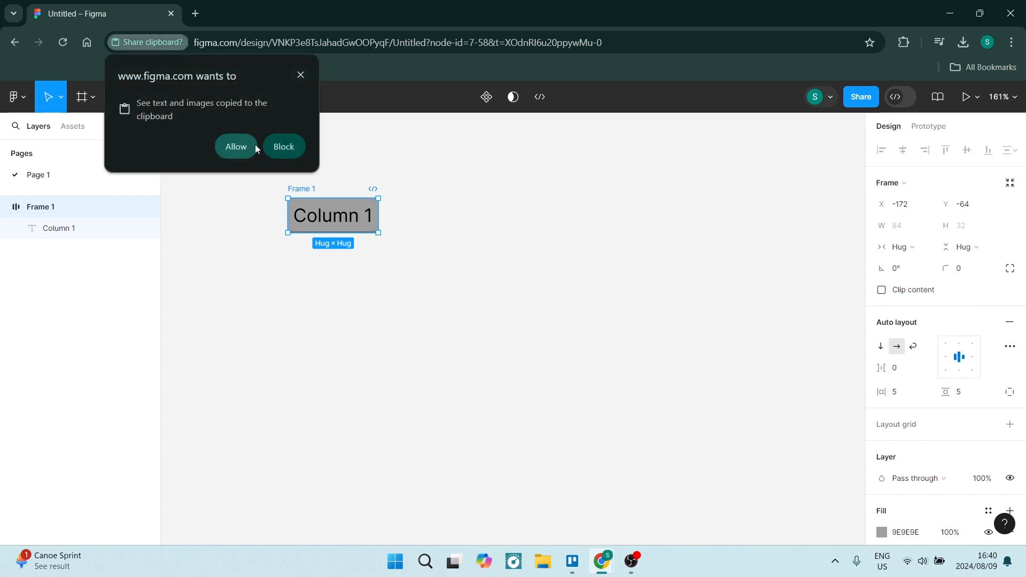
pyautogui.click(236, 147)
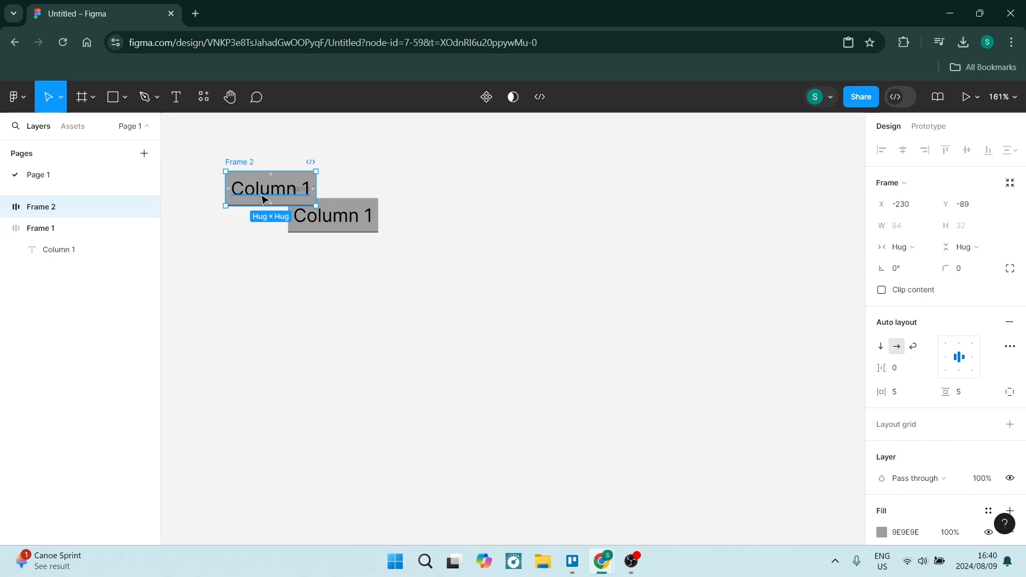
# Line up four cell frames side by side by moving the copy beside the original and duplicating it twice
pyautogui.moveTo(258, 202); pyautogui.dragTo(409, 235)
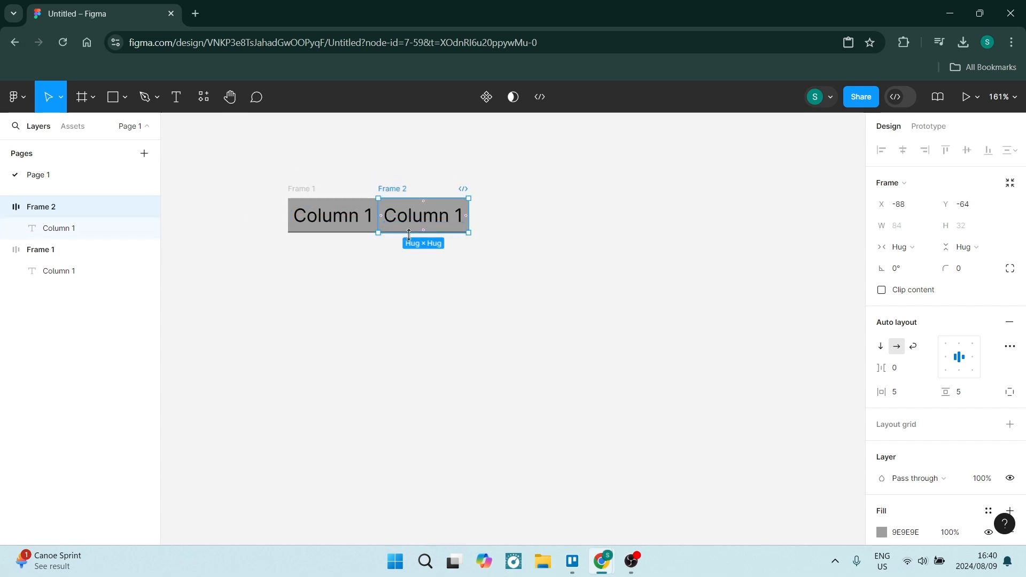
pyautogui.hotkey('ctrl', 'd')
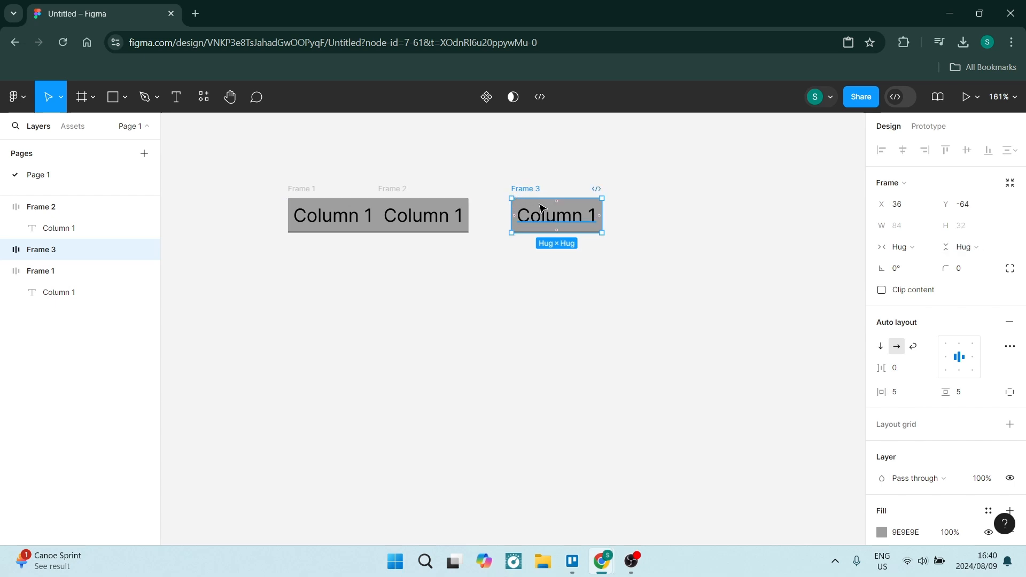
pyautogui.moveTo(542, 208); pyautogui.dragTo(497, 209)
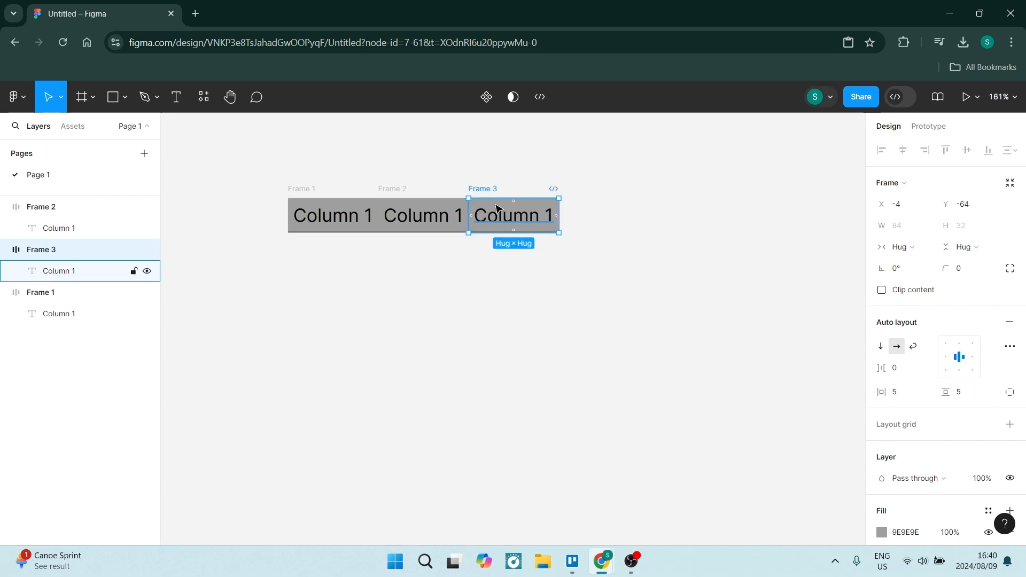
pyautogui.hotkey('ctrl', 'd')
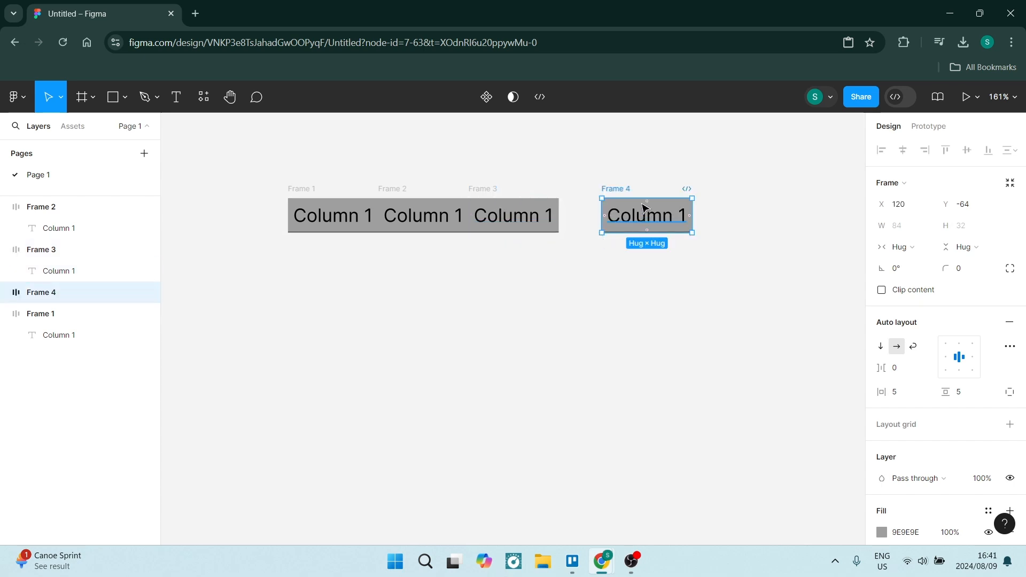
pyautogui.moveTo(643, 207); pyautogui.dragTo(597, 214)
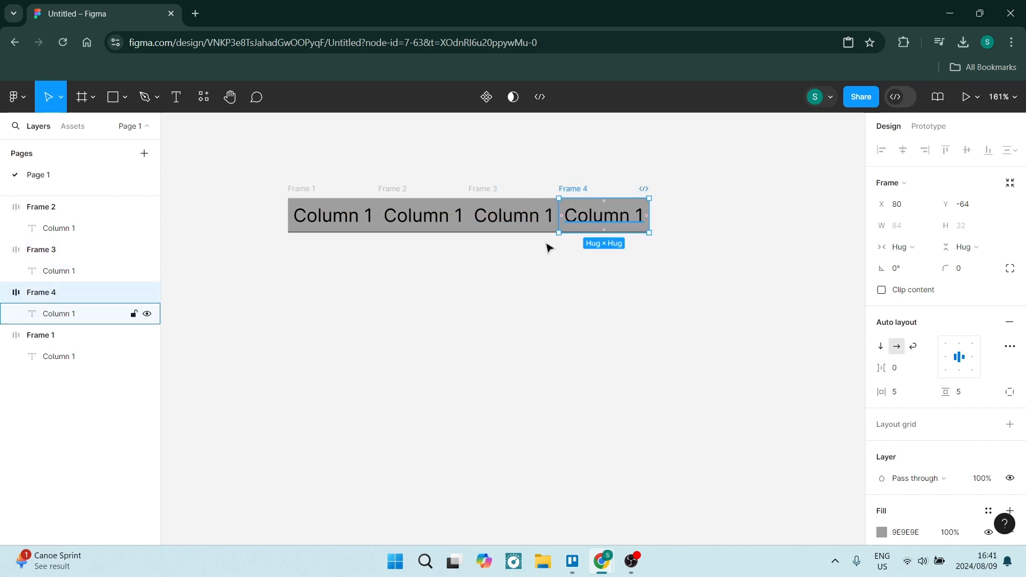
pyautogui.click(540, 319)
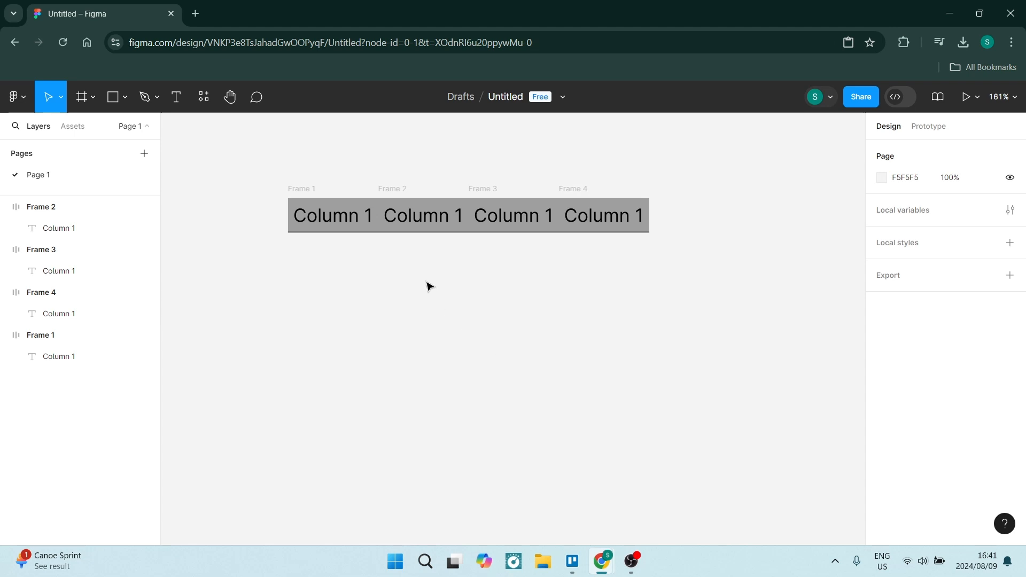
# Select all four cell frames, turn them into a component, and move it higher on the canvas
pyautogui.moveTo(255, 164); pyautogui.dragTo(680, 261)
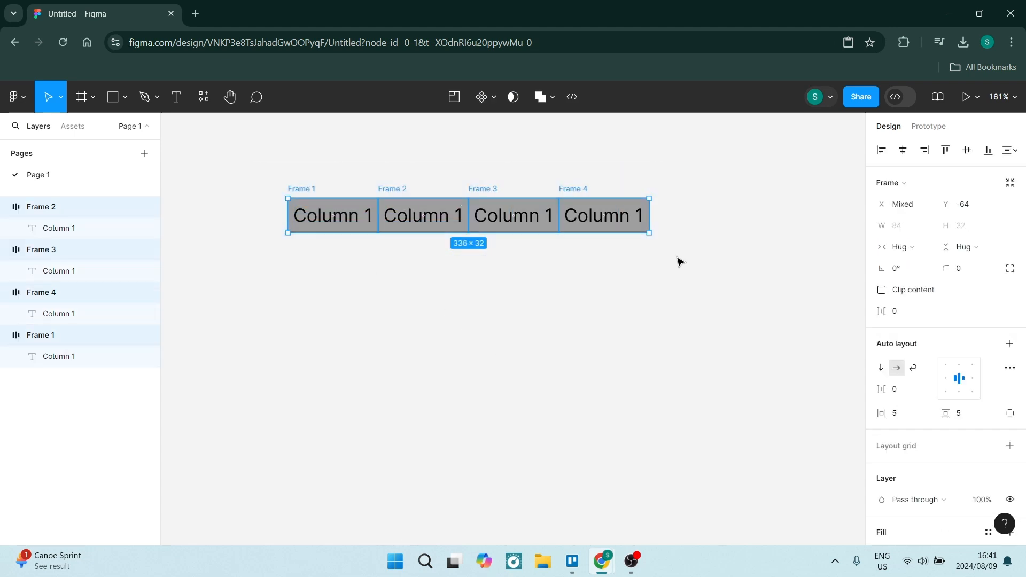
pyautogui.click(479, 102)
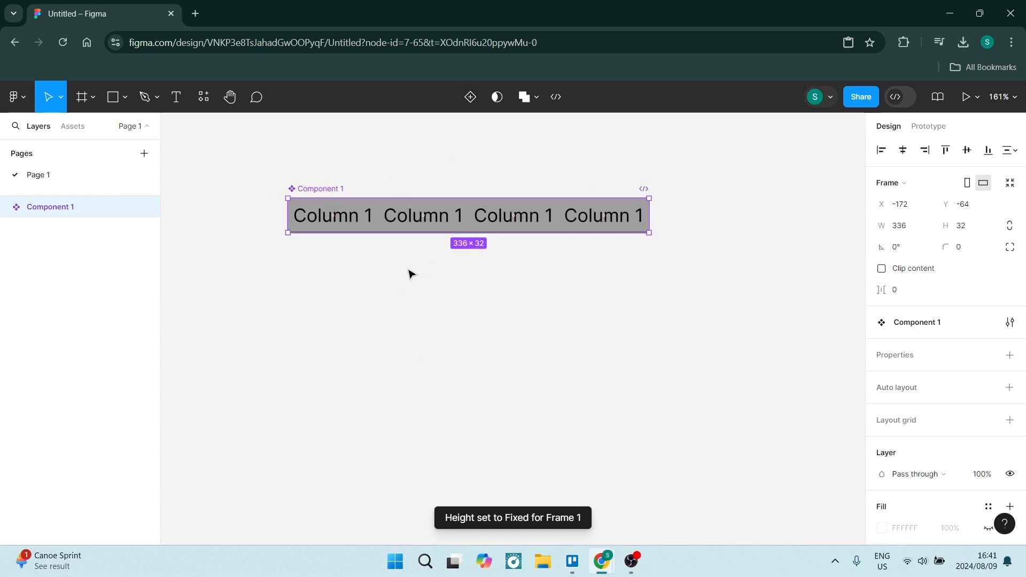
pyautogui.moveTo(453, 227); pyautogui.dragTo(467, 169)
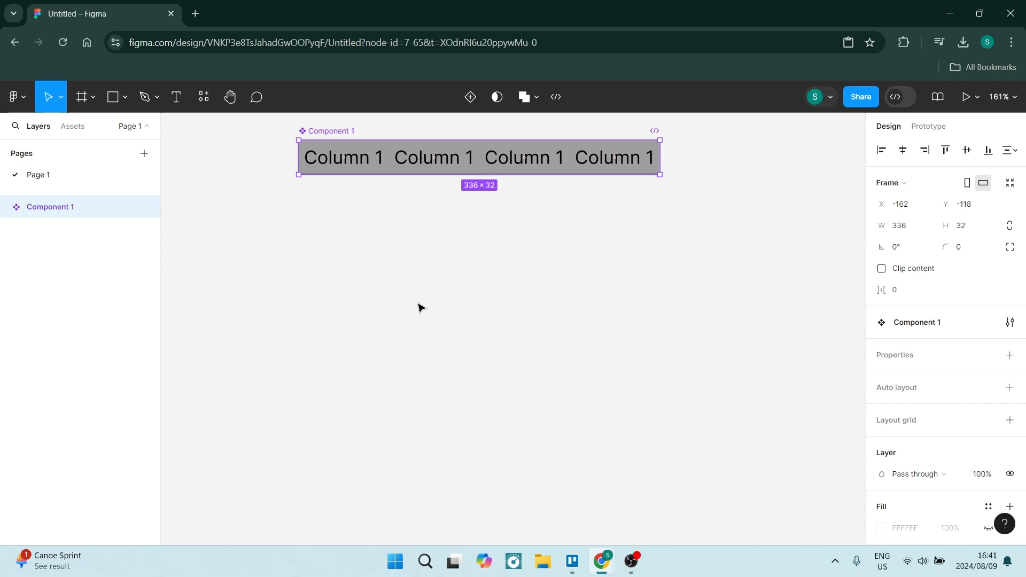
# Search the assets for component and place an instance of Component 1 below the main component
pyautogui.click(73, 127)
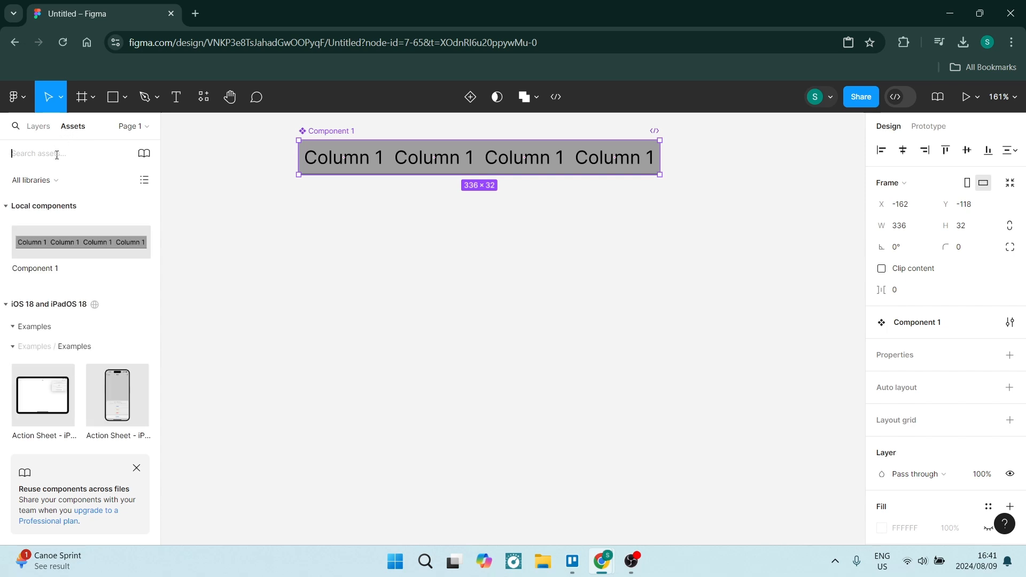
pyautogui.write('ta')
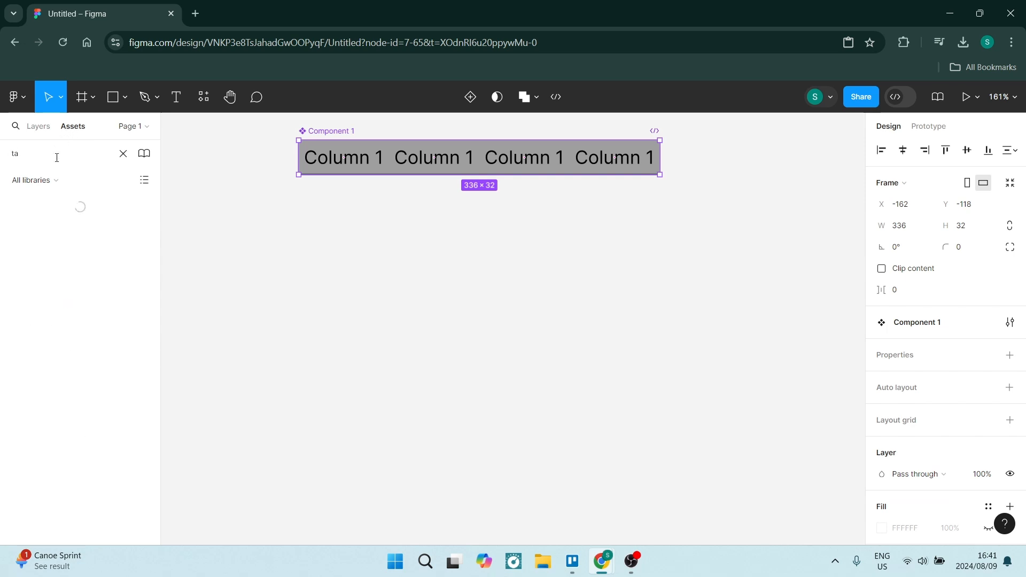
pyautogui.press('BackSpace')
pyautogui.press('BackSpace')
pyautogui.write('component')
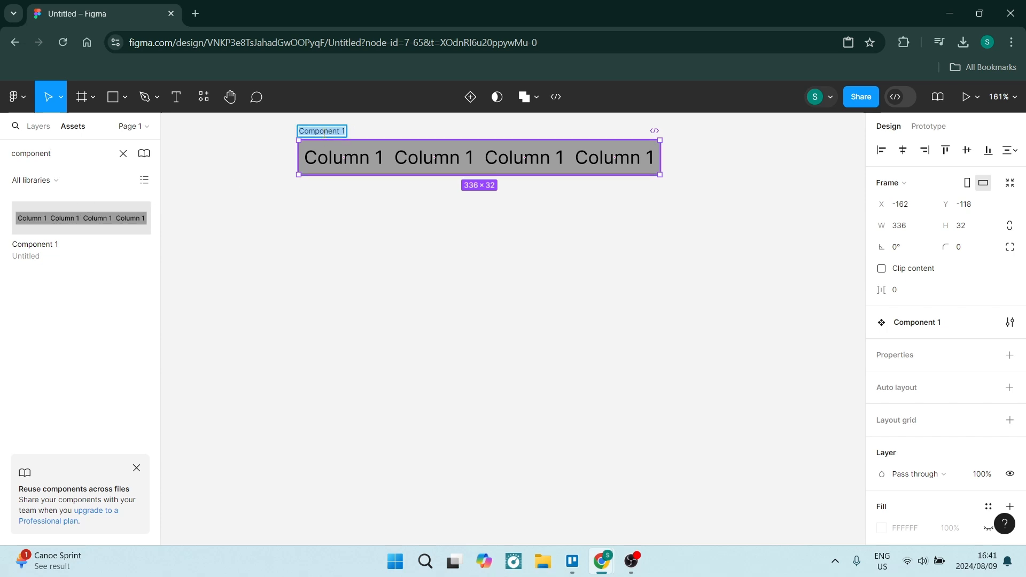
pyautogui.click(277, 186)
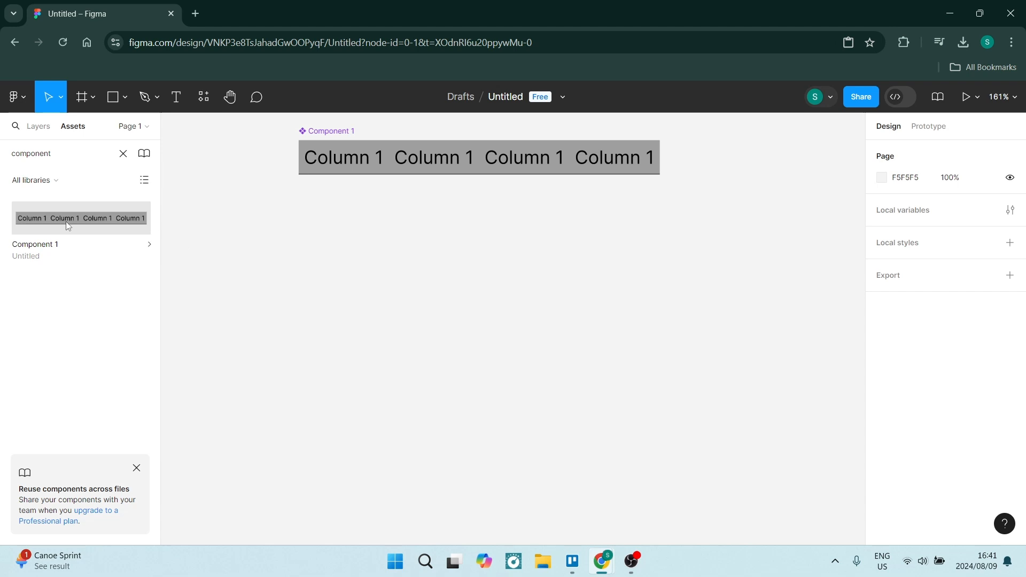
pyautogui.moveTo(65, 221); pyautogui.dragTo(458, 272)
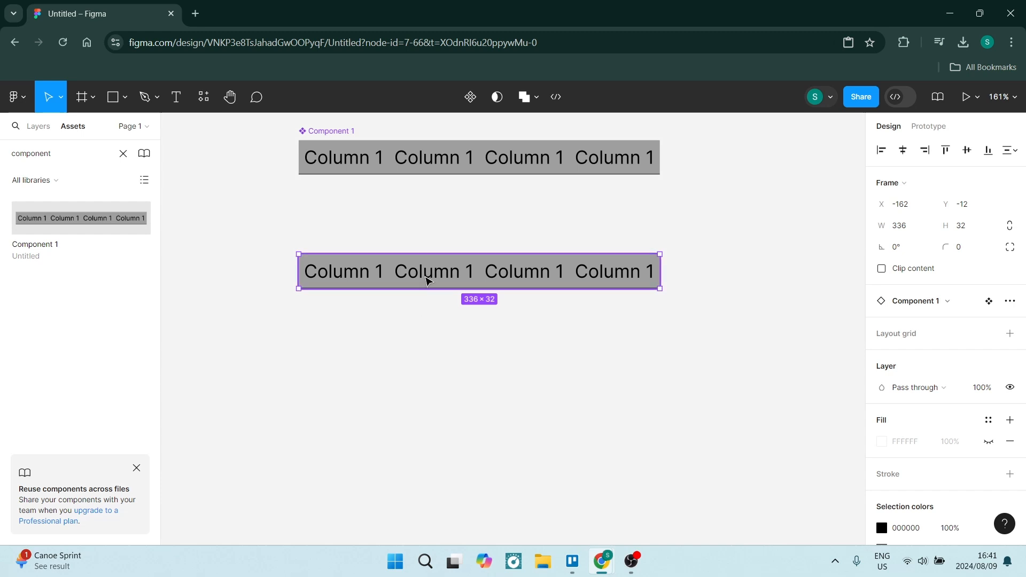
# Copy the component instance and paste and duplicate it so four identical rows stack directly below one another
pyautogui.rightClick(422, 281)
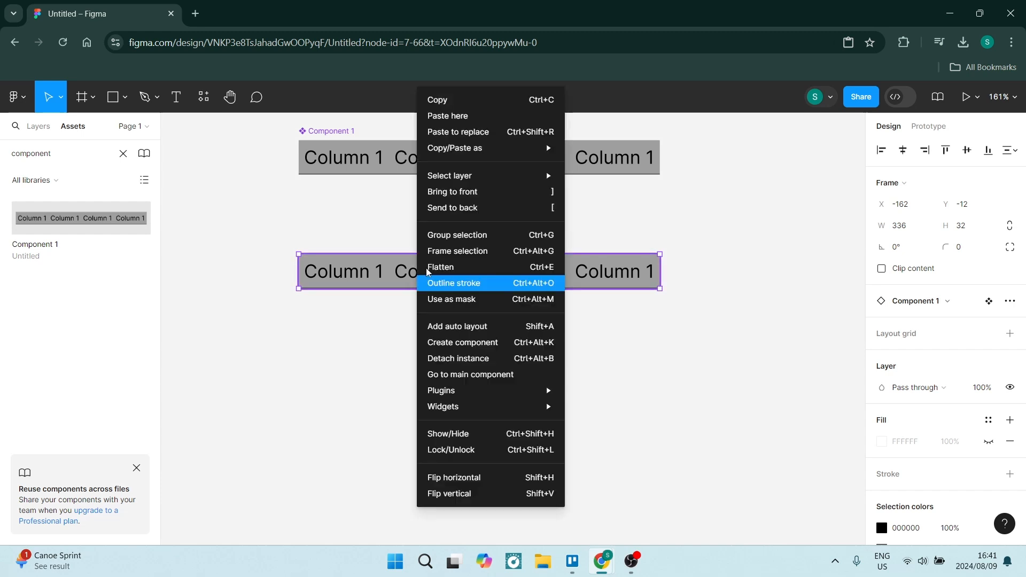
pyautogui.click(443, 98)
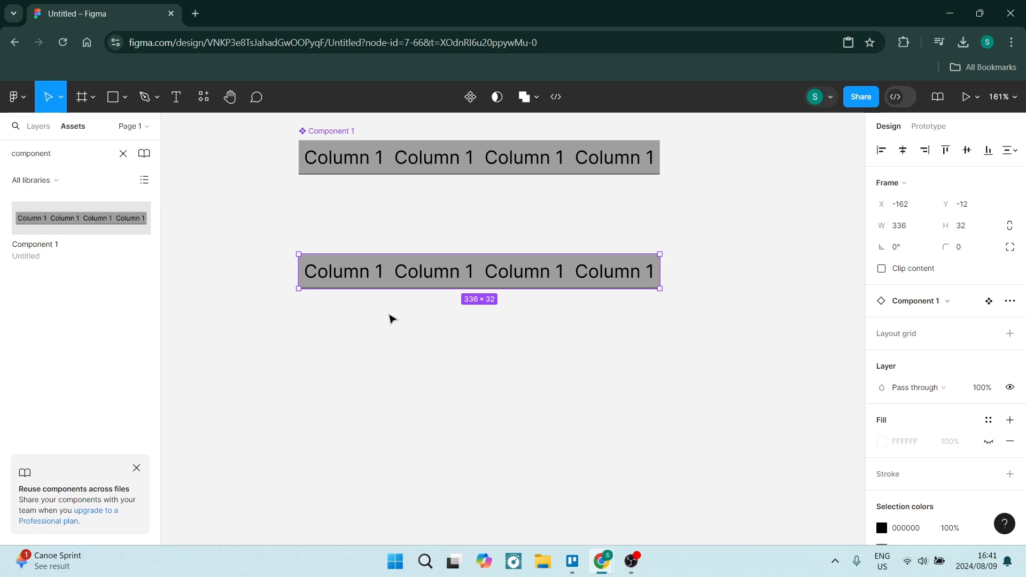
pyautogui.hotkey('ctrl', 'v')
pyautogui.moveTo(424, 274); pyautogui.dragTo(424, 339)
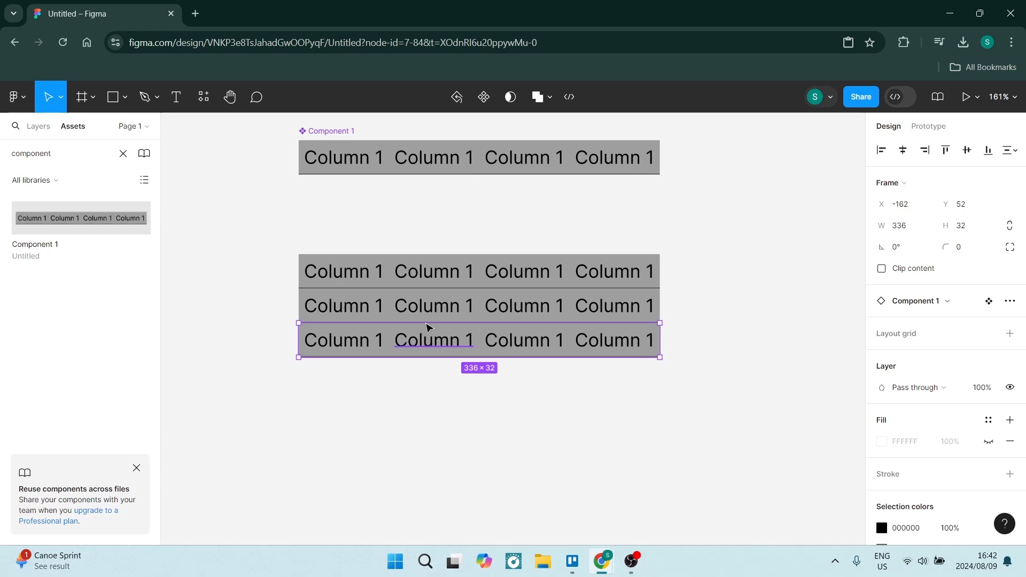
pyautogui.click(432, 273)
pyautogui.moveTo(432, 273); pyautogui.dragTo(436, 374)
pyautogui.click(339, 428)
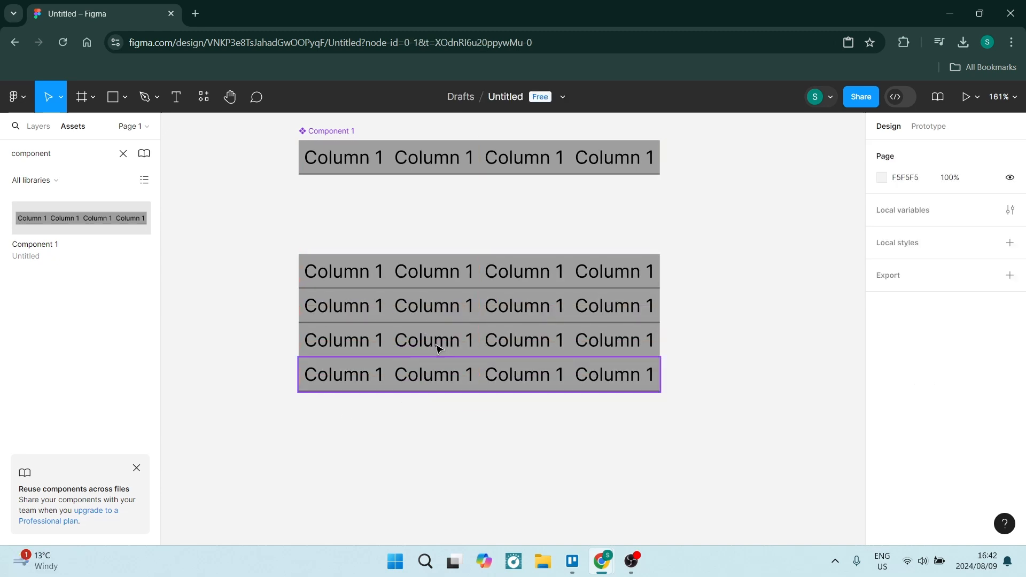
# Set the top row's fill colour to A7A7A7 to mark it as the header
pyautogui.click(441, 278)
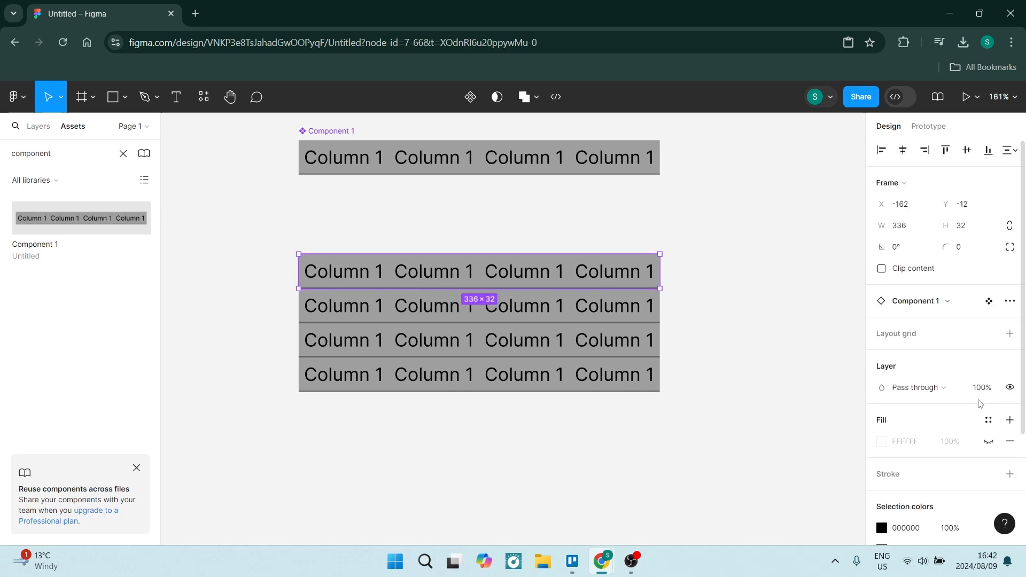
pyautogui.scroll(-3, 930, 472)
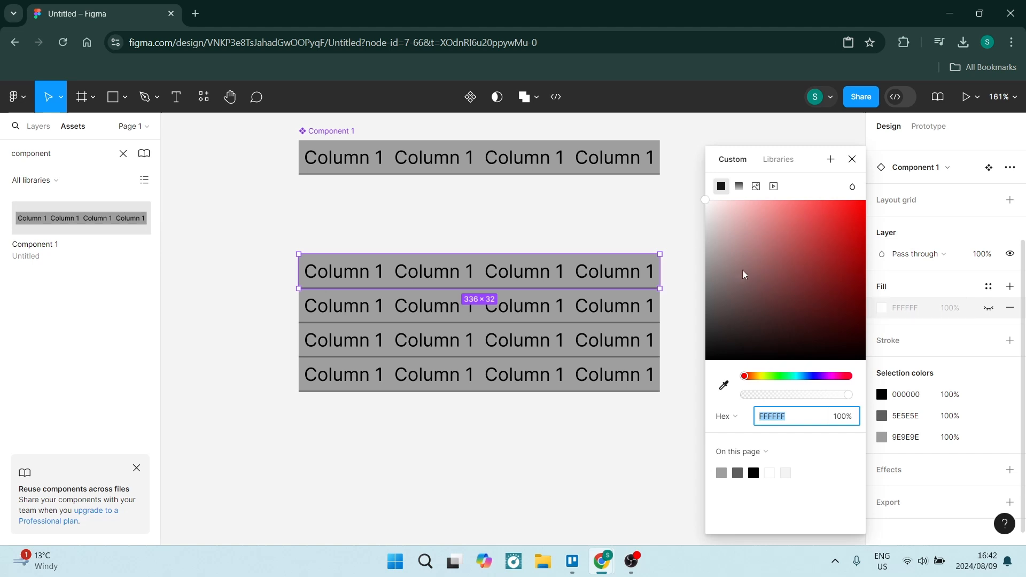
pyautogui.click(706, 201)
pyautogui.moveTo(706, 201); pyautogui.dragTo(685, 257)
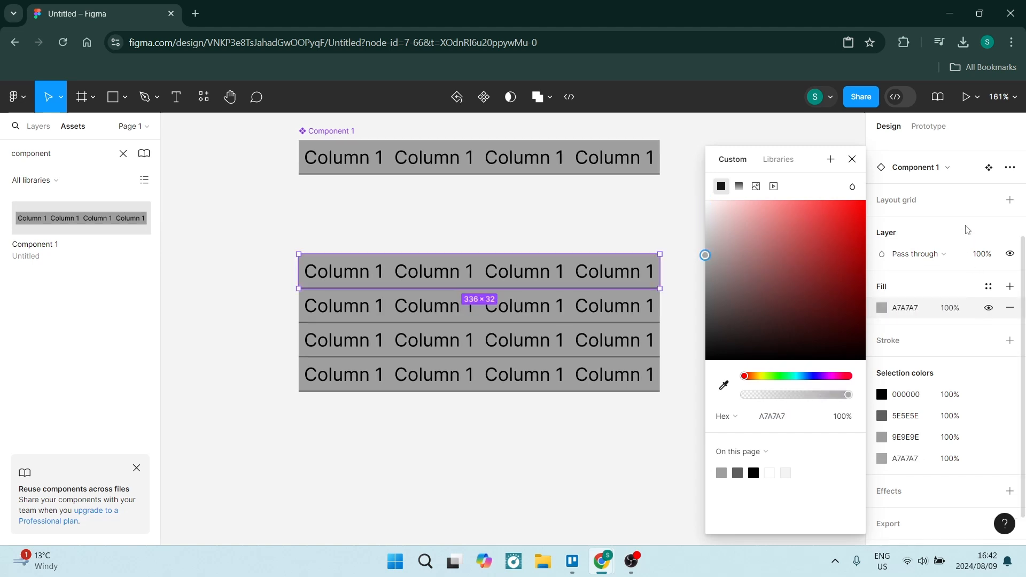
pyautogui.press('Escape')
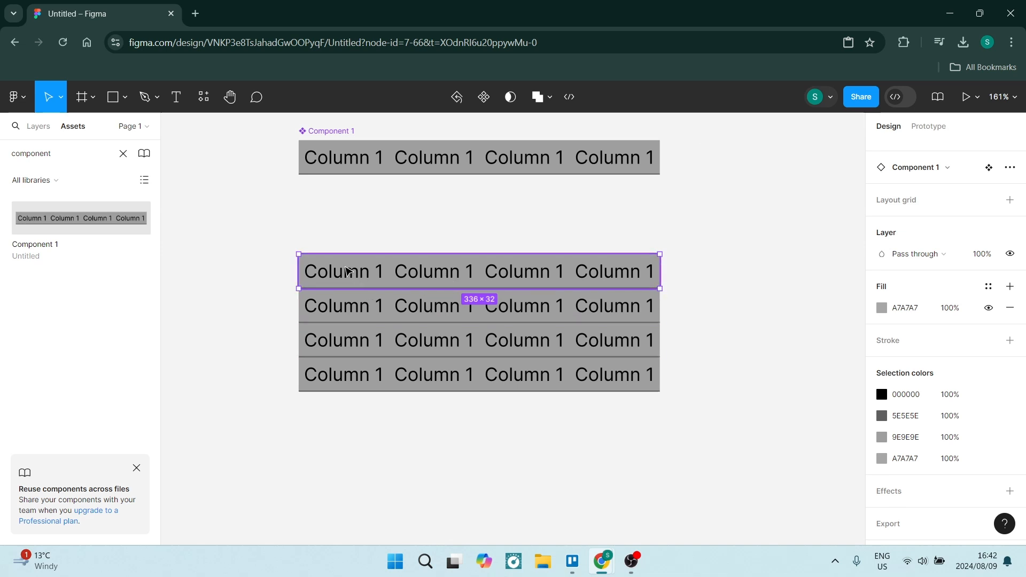
# Replace the header row's cell labels with Name, Address, Email and Cell No
pyautogui.doubleClick(342, 284)
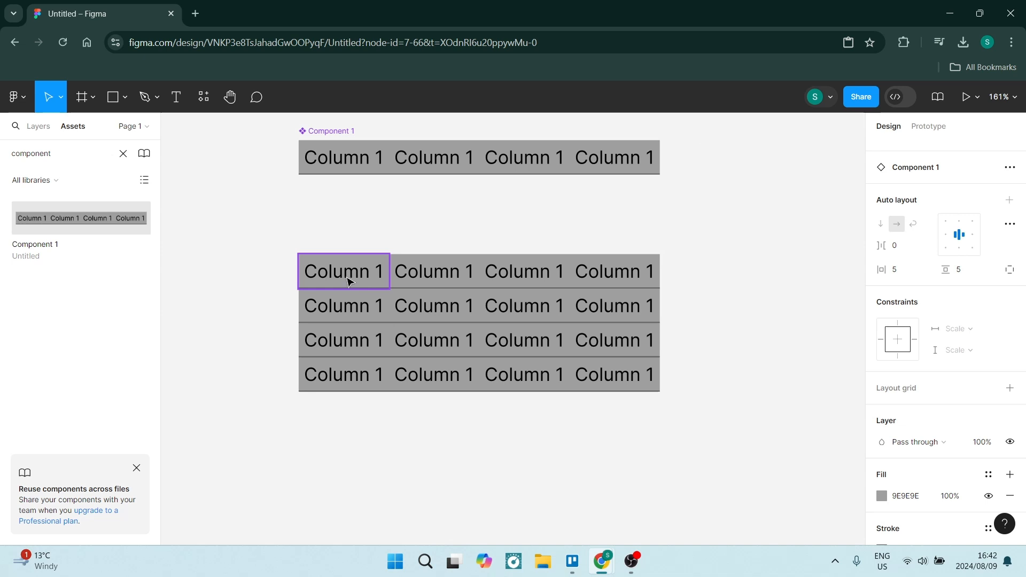
pyautogui.doubleClick(348, 281)
pyautogui.doubleClick(347, 276)
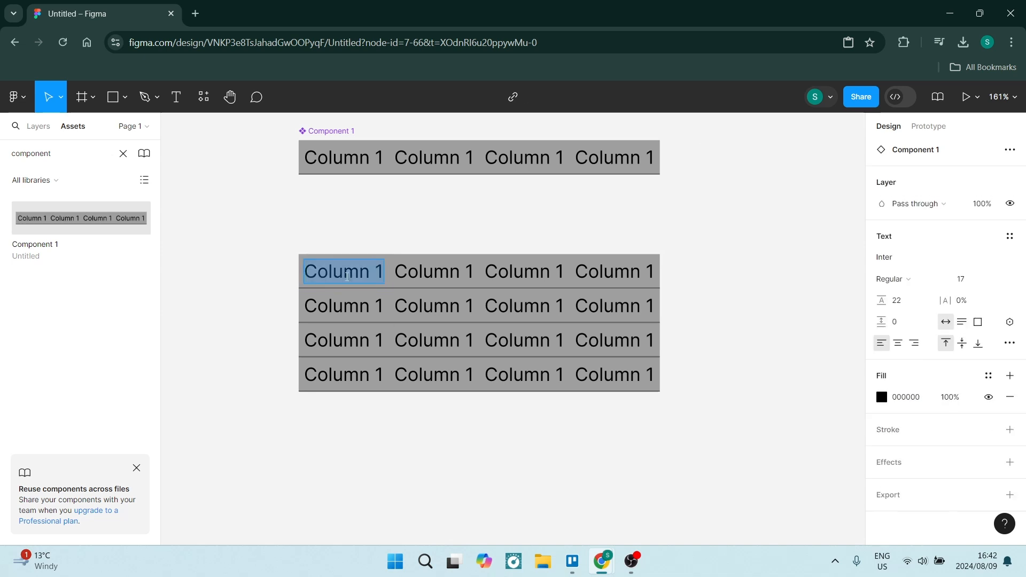
pyautogui.write('Name')
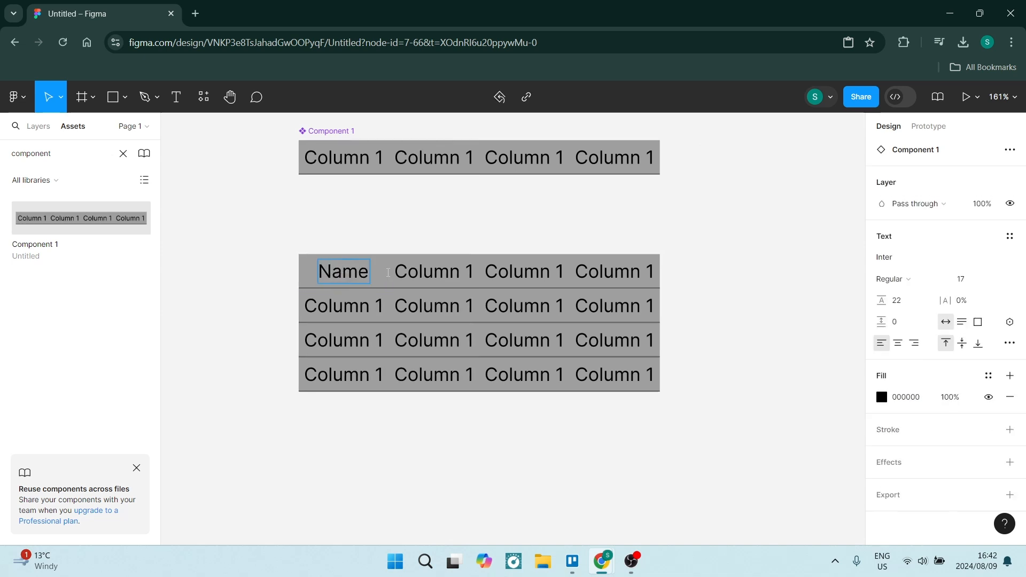
pyautogui.doubleClick(416, 274)
pyautogui.write('Address')
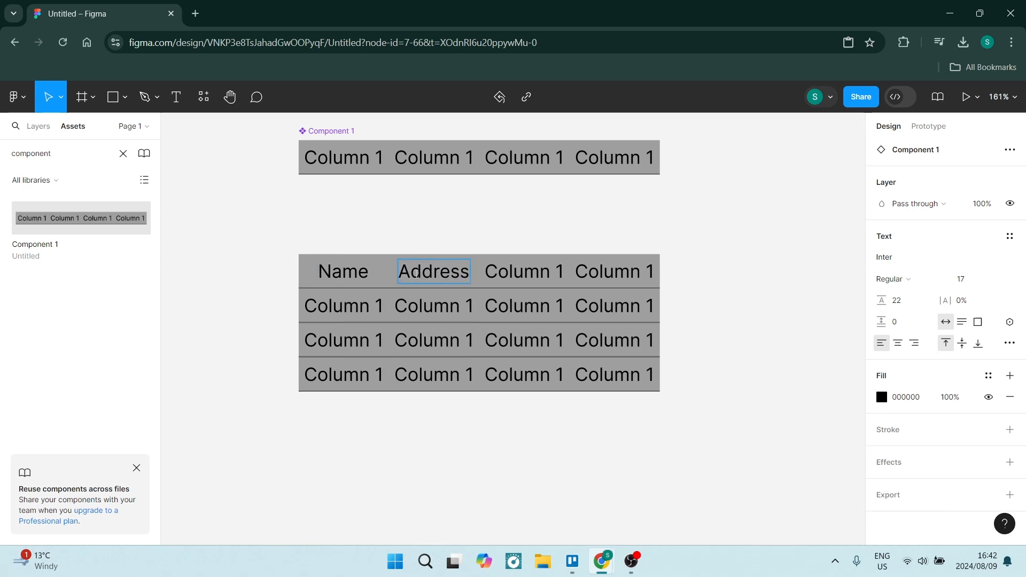
pyautogui.doubleClick(515, 284)
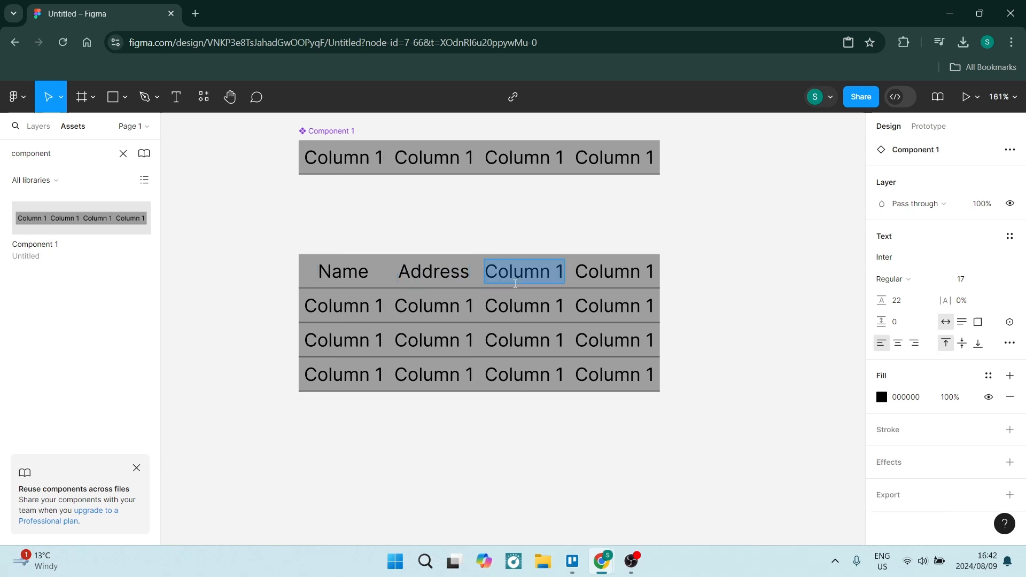
pyautogui.write('Email')
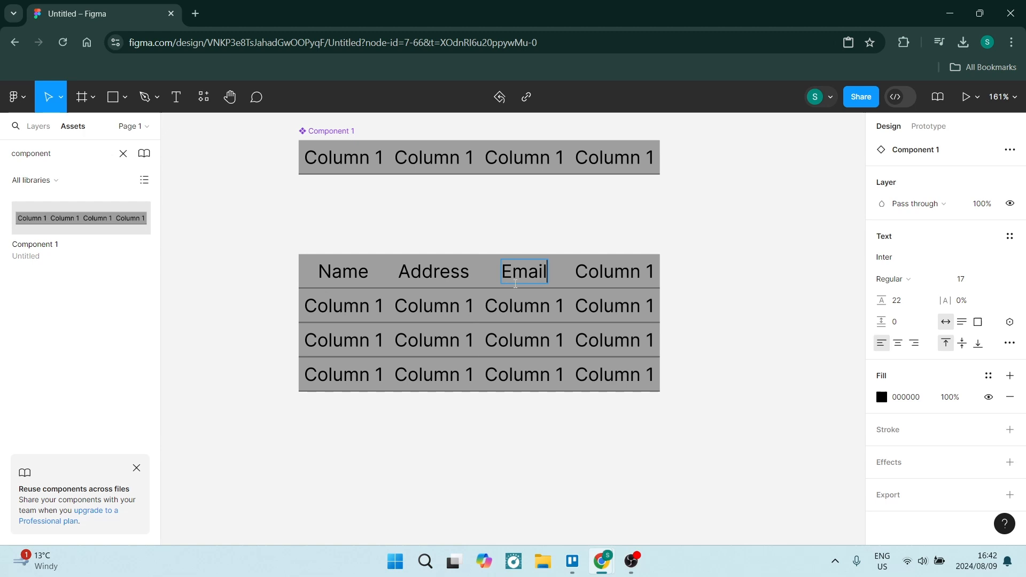
pyautogui.doubleClick(618, 268)
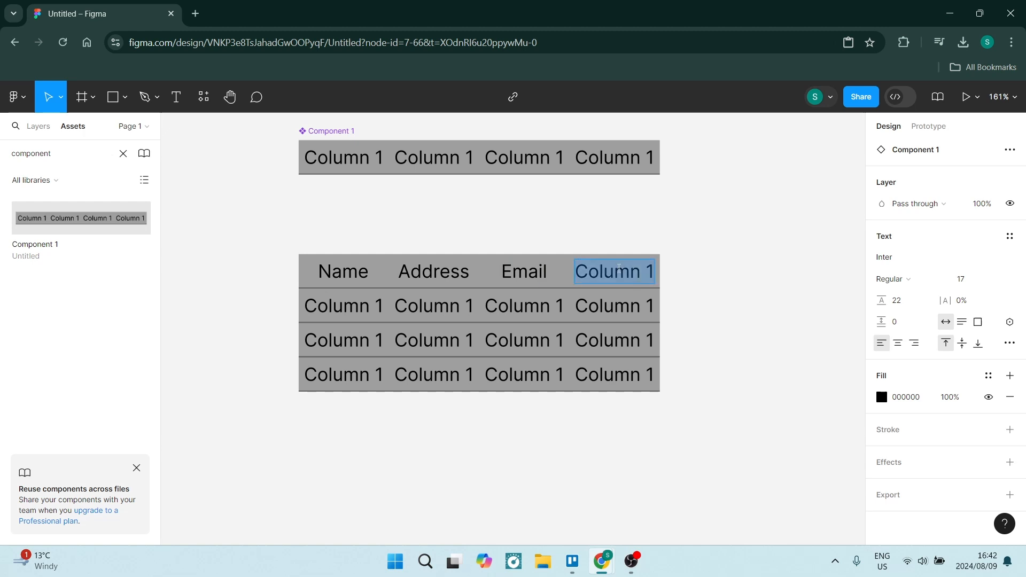
pyautogui.write('Cell N')
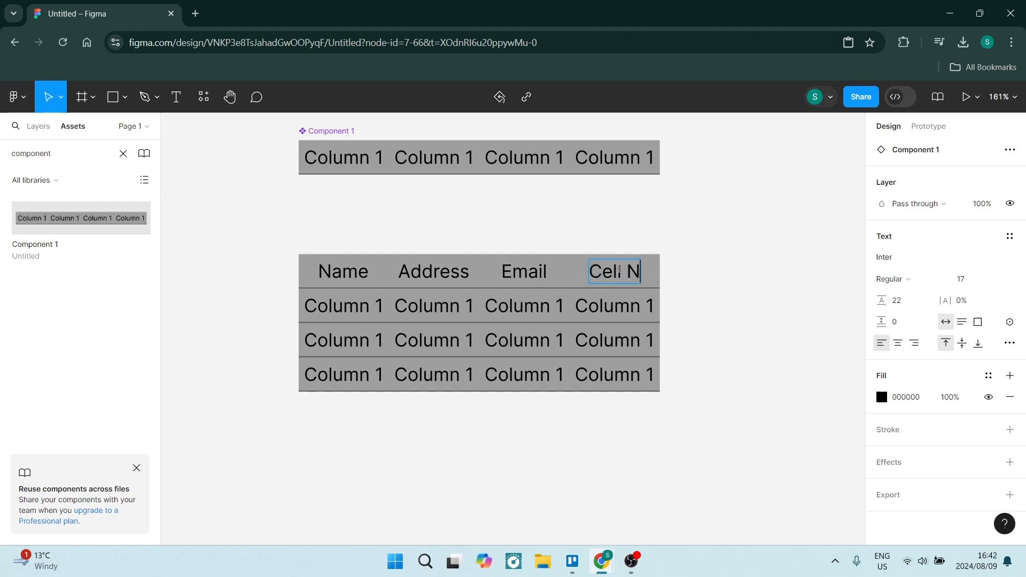
pyautogui.write('o.')
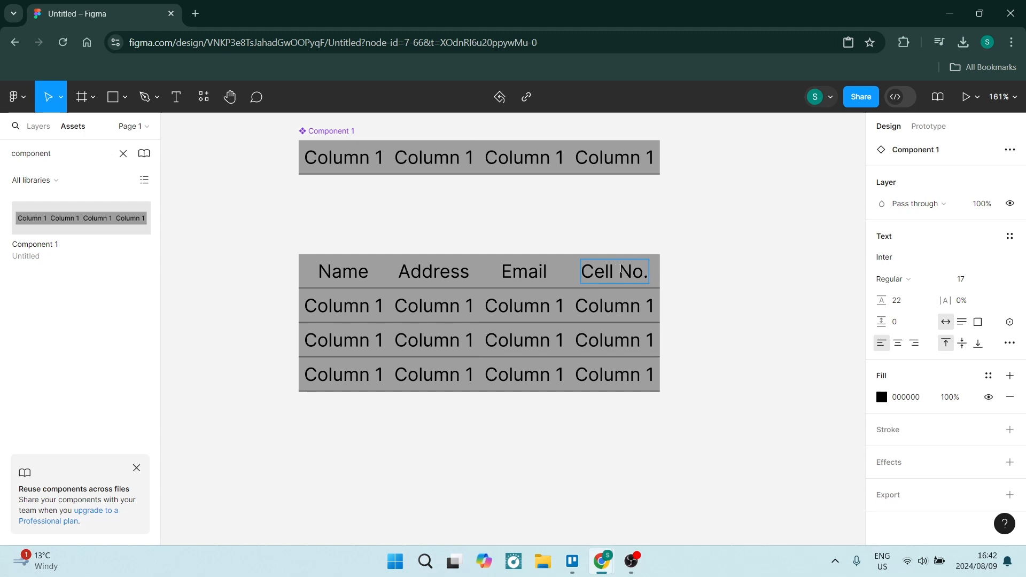
pyautogui.press('Escape')
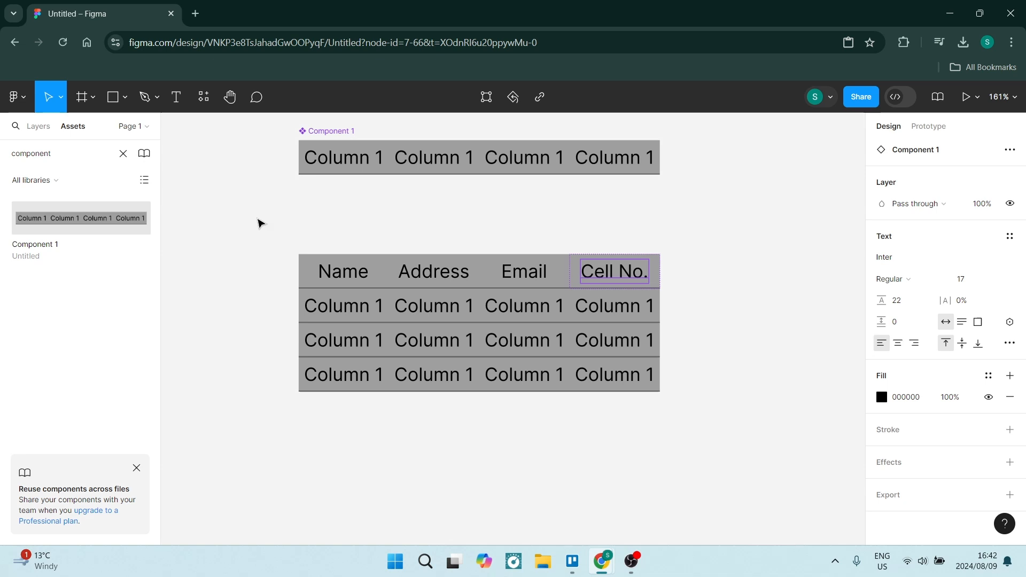
# Select all four rows and turn them together into a new component
pyautogui.moveTo(257, 217); pyautogui.dragTo(706, 447)
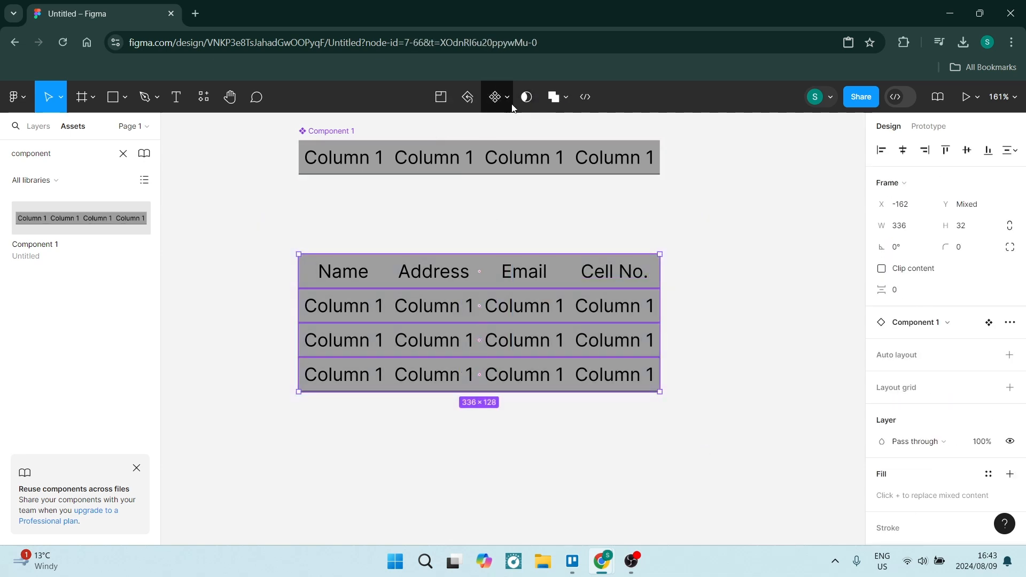
pyautogui.click(496, 97)
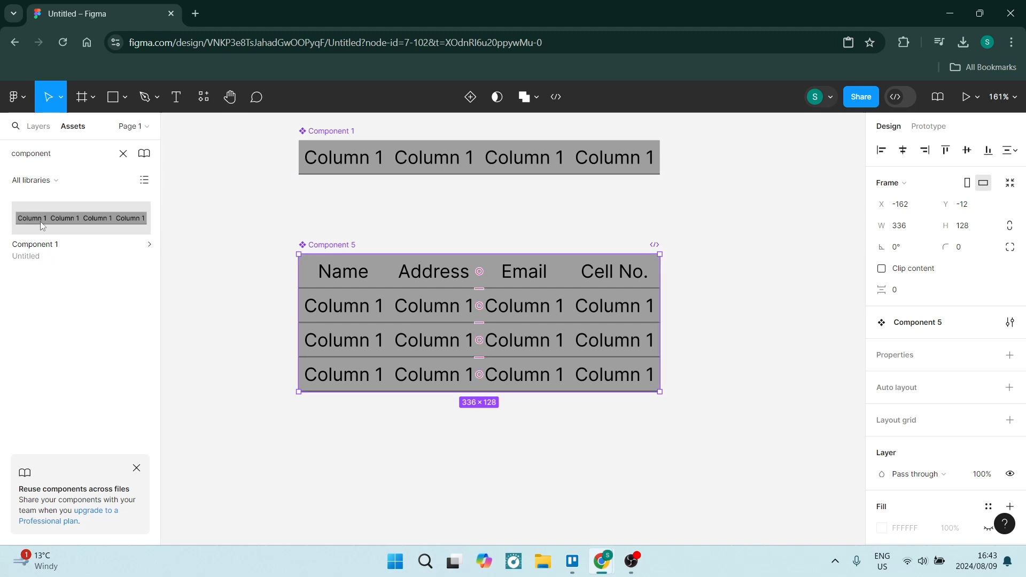
pyautogui.doubleClick(59, 157)
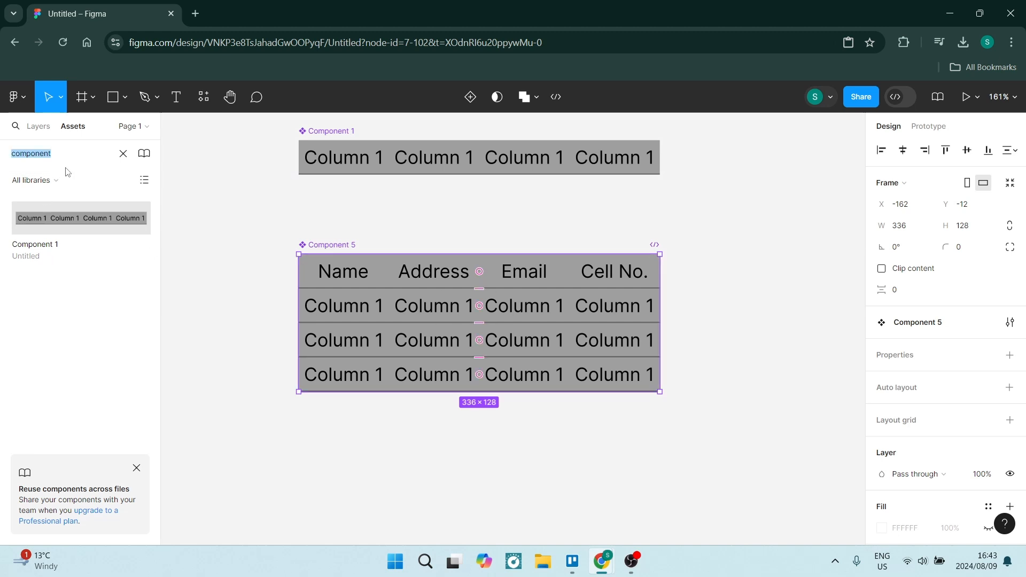
pyautogui.click(73, 129)
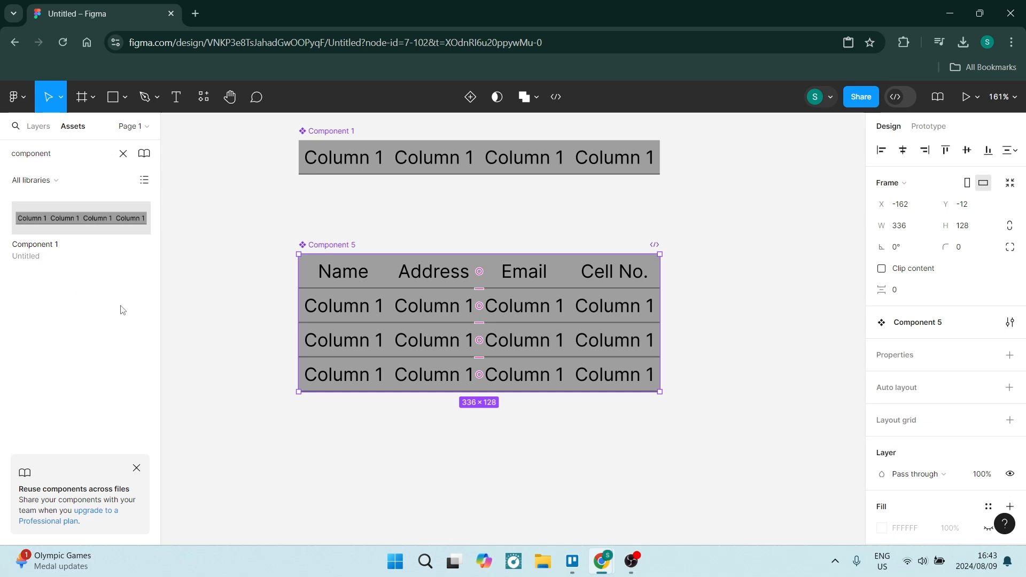
pyautogui.press('Escape')
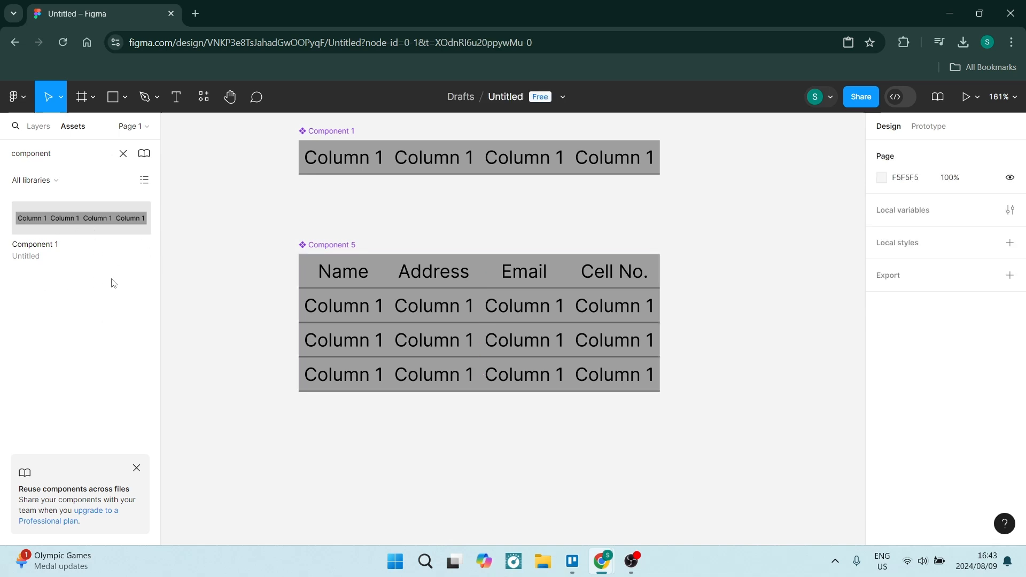